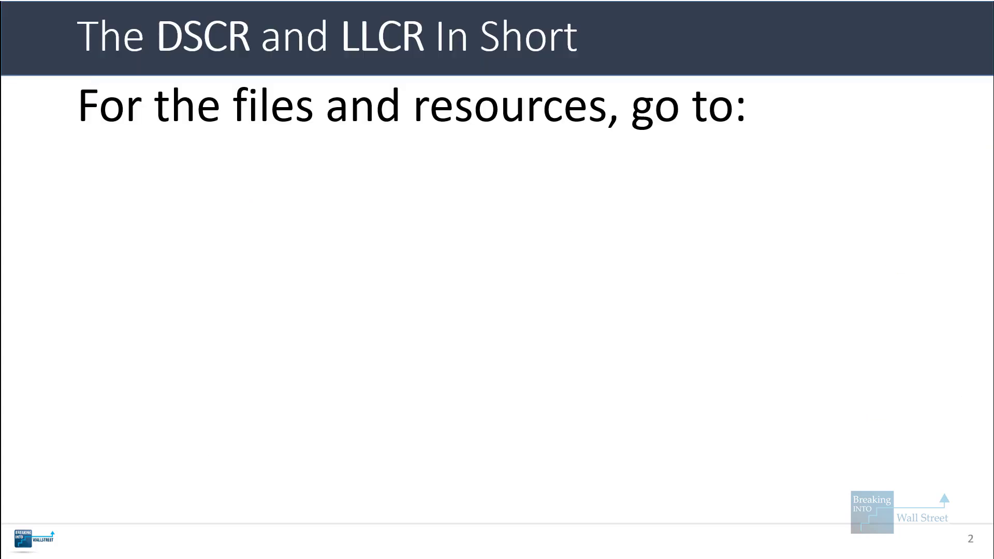
- Reveal the knowledge base link and the full course note on the resources slide
key("Right")
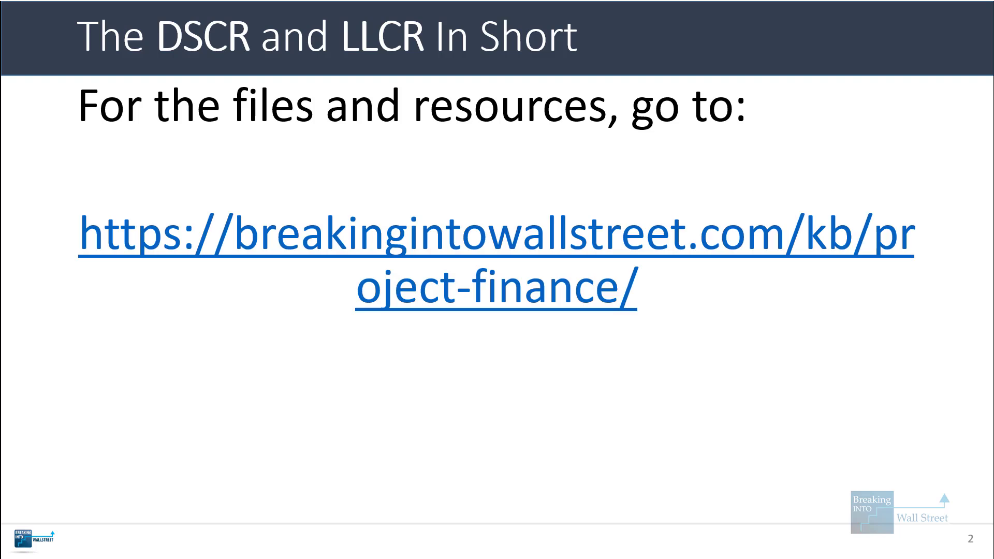
key("Right")
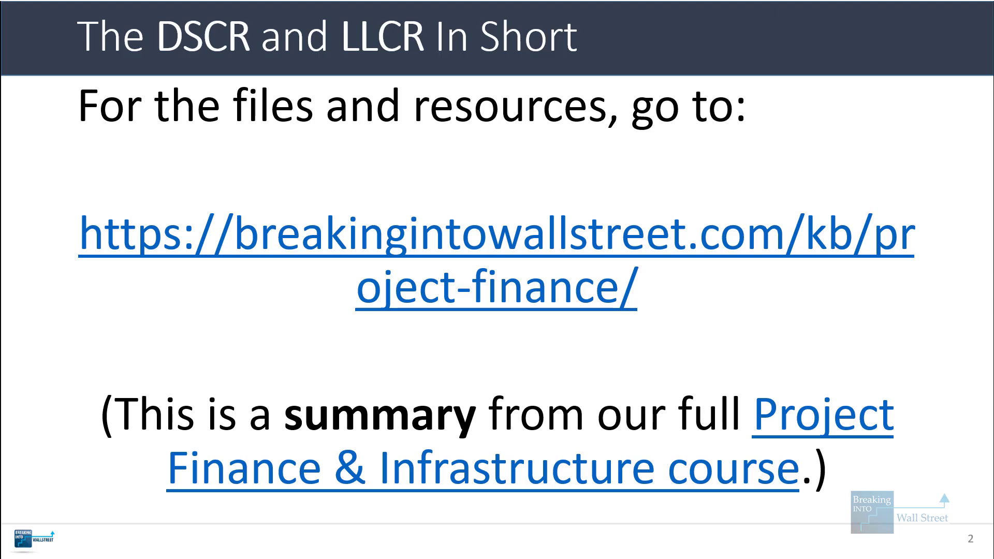
- Switch to the browser and temporarily outline the DSCR and LLCR tutorial cards on the Project Finance knowledge base page
key("alt+Tab")
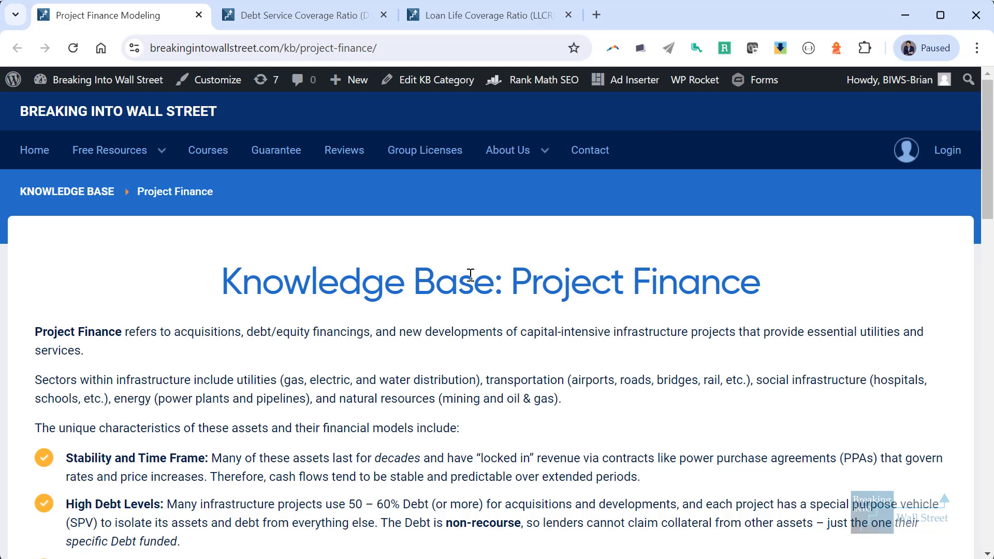
scroll(461, 286, "down", 8)
scroll(461, 286, "down", 5)
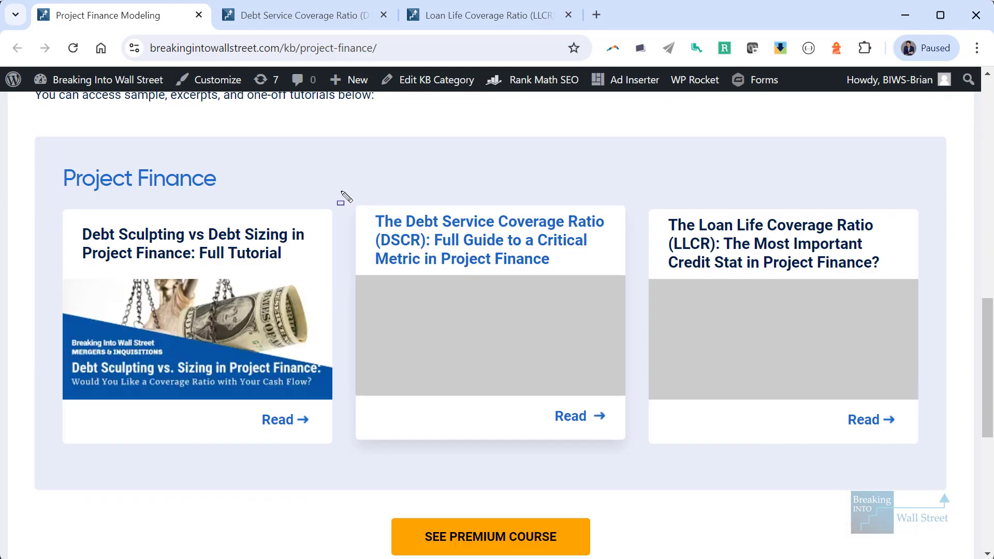
left_click_drag(342, 192, 712, 382)
left_click_drag(809, 411, 933, 460)
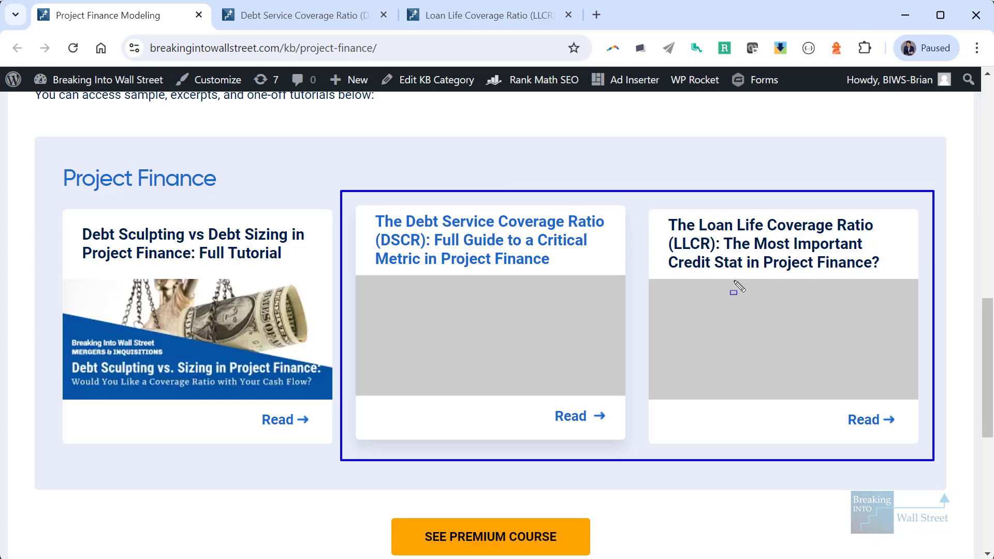
key("Escape")
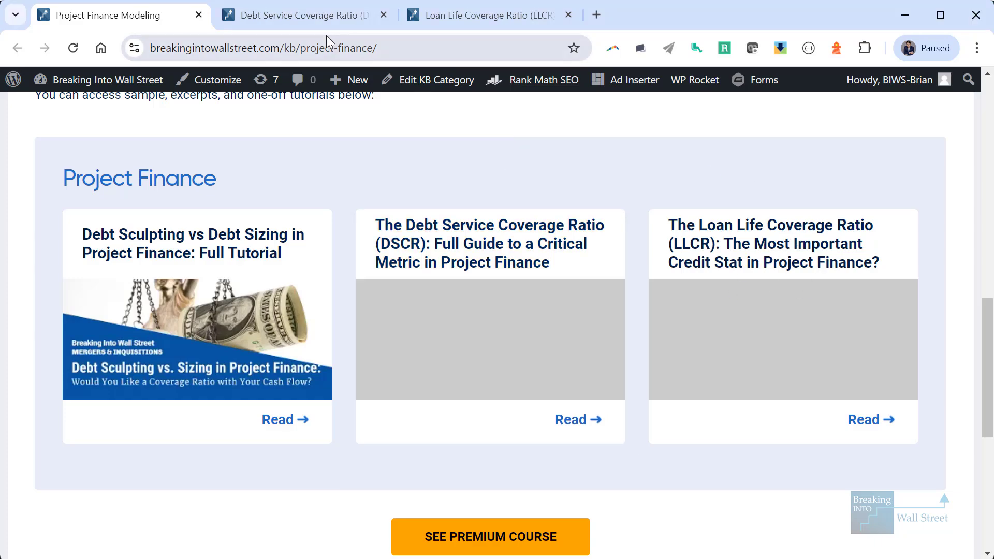
- Skim the open Debt Service Coverage Ratio article and go back to its beginning
left_click(305, 16)
scroll(485, 294, "down", 10)
scroll(485, 294, "down", 15)
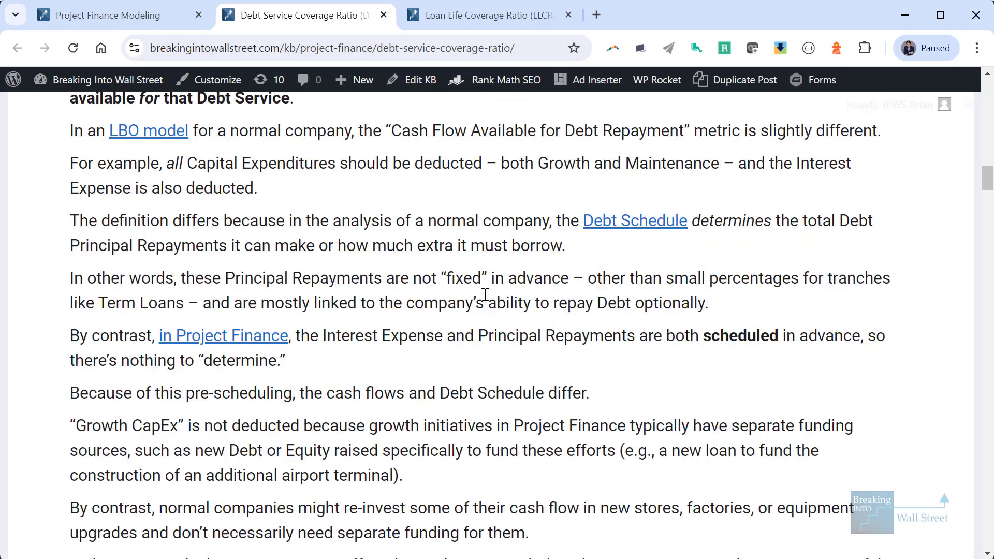
scroll(991, 148, "down", 3)
scroll(518, 156, "up", 20)
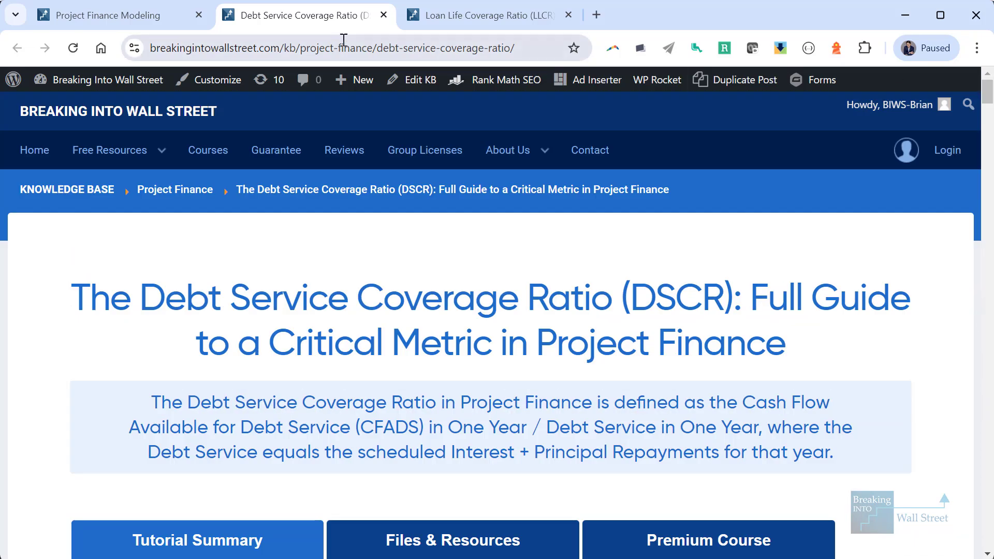
- Look over the open Loan Life Coverage Ratio article and return to the Project Finance Modeling page
left_click(482, 15)
scroll(362, 207, "down", 5)
scroll(213, 92, "up", 5)
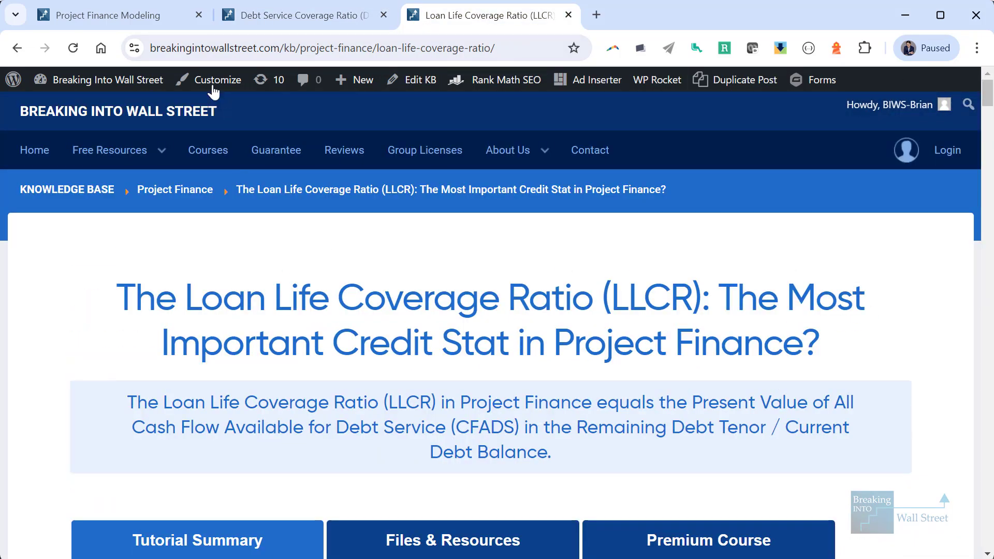
left_click(158, 20)
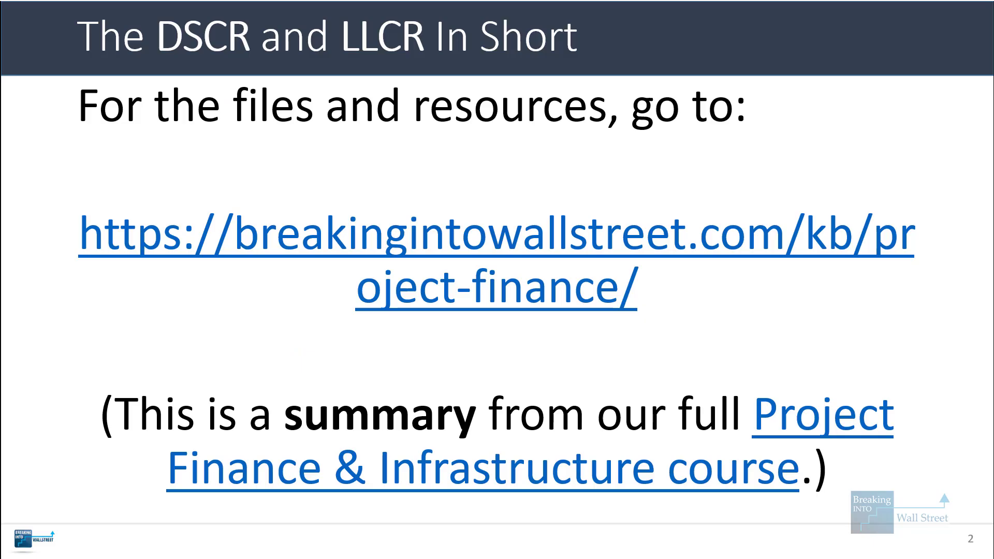
- Advance the presentation to the next slide and reveal the DSCR formula
key("Right")
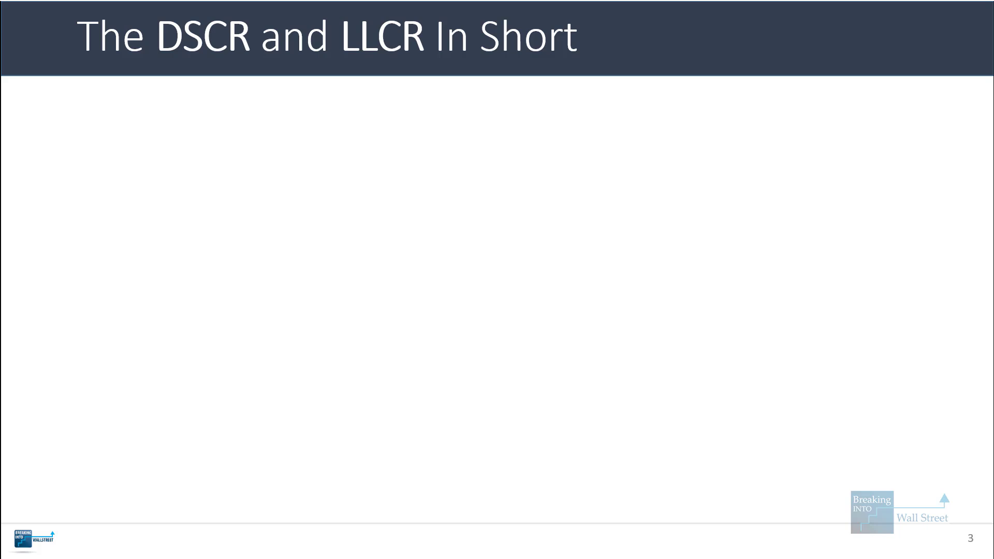
key("Right")
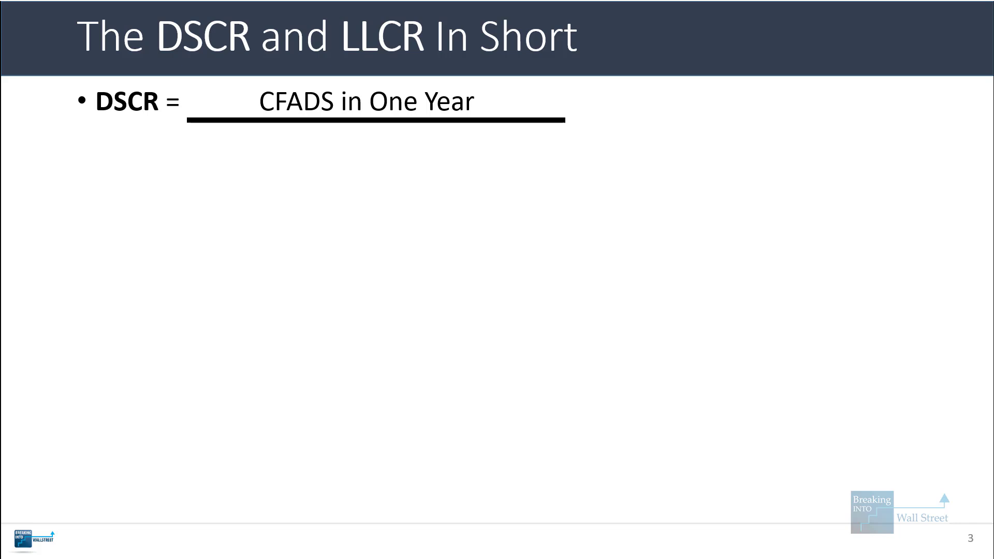
key("Right")
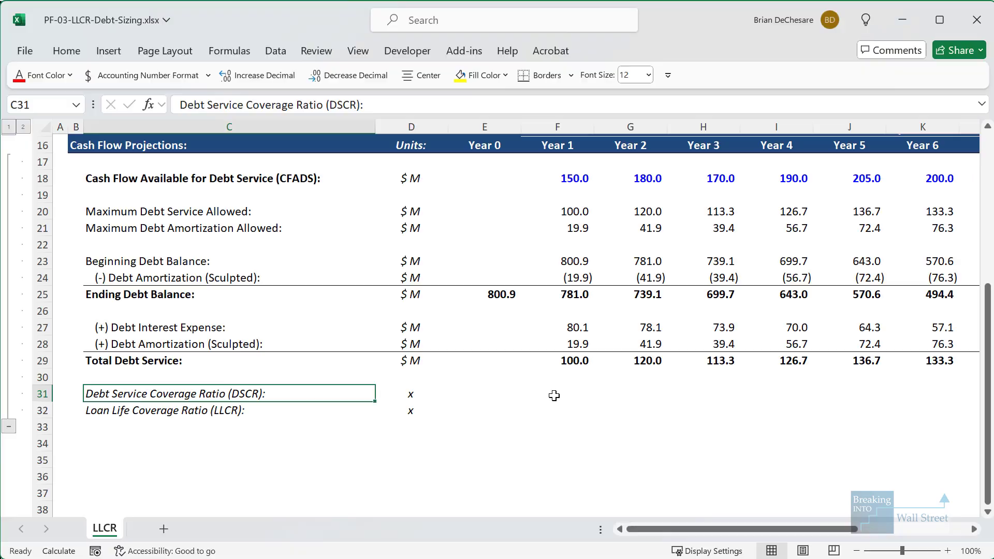
- In the LLCR sheet, calculate the Year 1 Debt Service Coverage Ratio in F31 as CFADS divided by Total Debt Service, =F18/F29
scroll(544, 393, "up", 5)
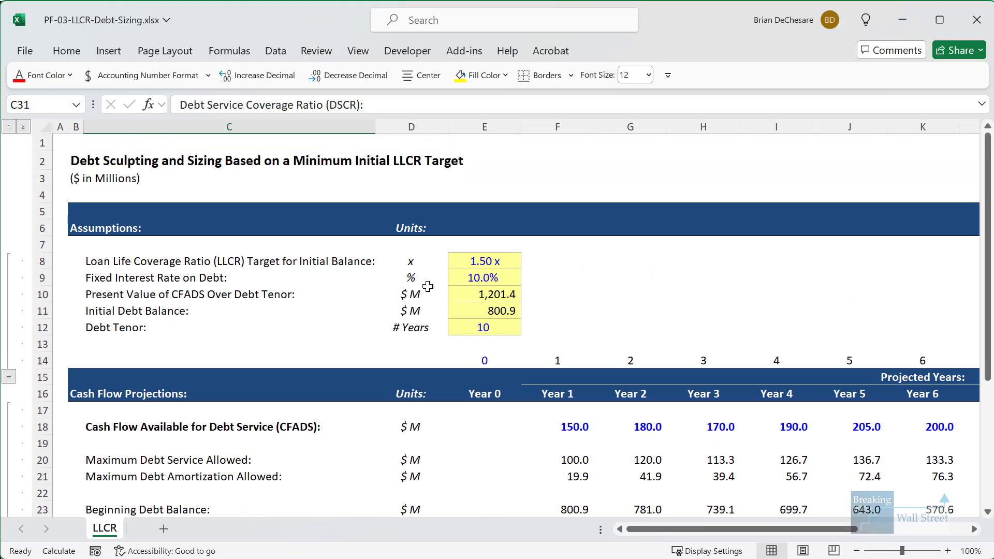
scroll(427, 286, "down", 4)
left_click(568, 446)
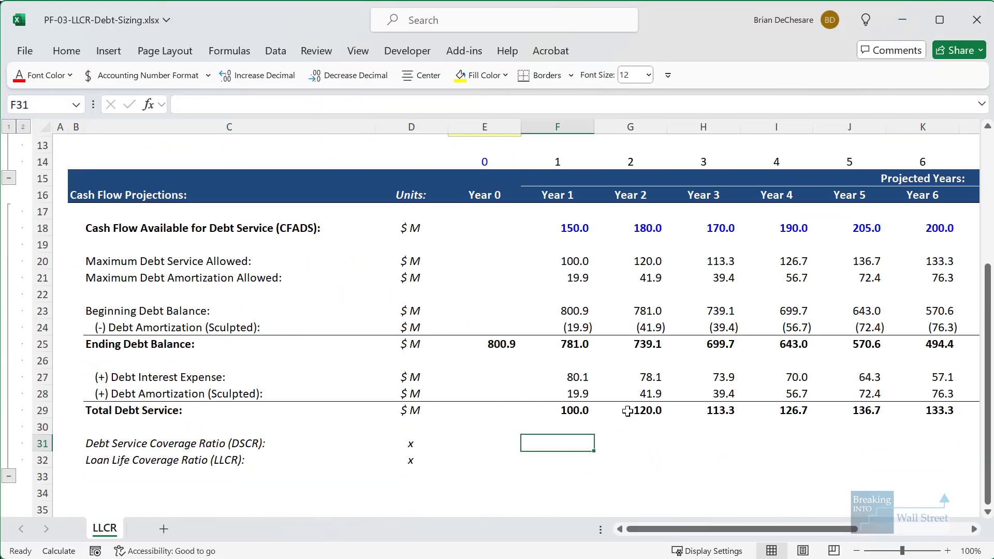
scroll(635, 408, "down", 1)
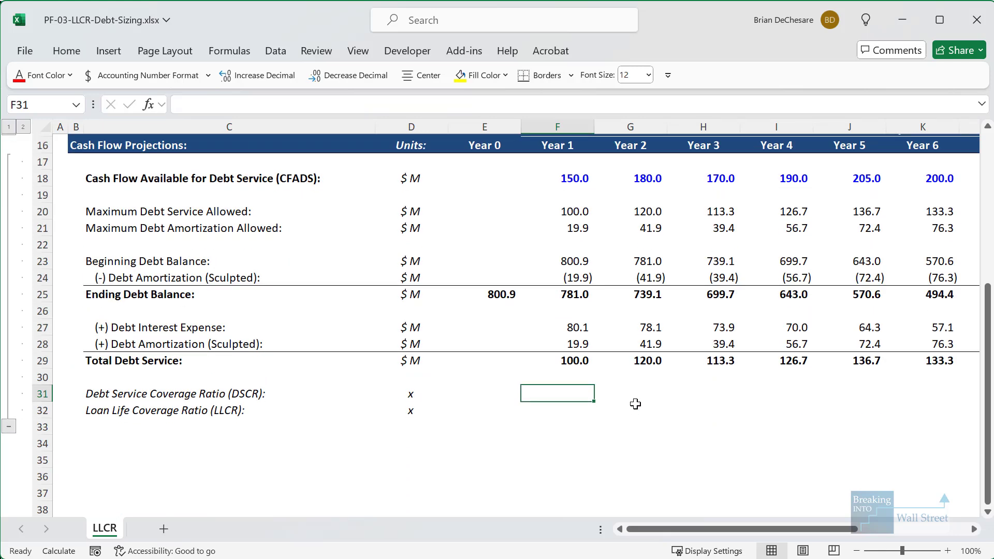
type("=")
key("Up")
key("Up")
key("Up")
key("Up")
key("Up")
key("Up")
key("Up")
key("Up")
key("Up")
key("Up")
key("Up")
key("Up")
key("Up")
type("/")
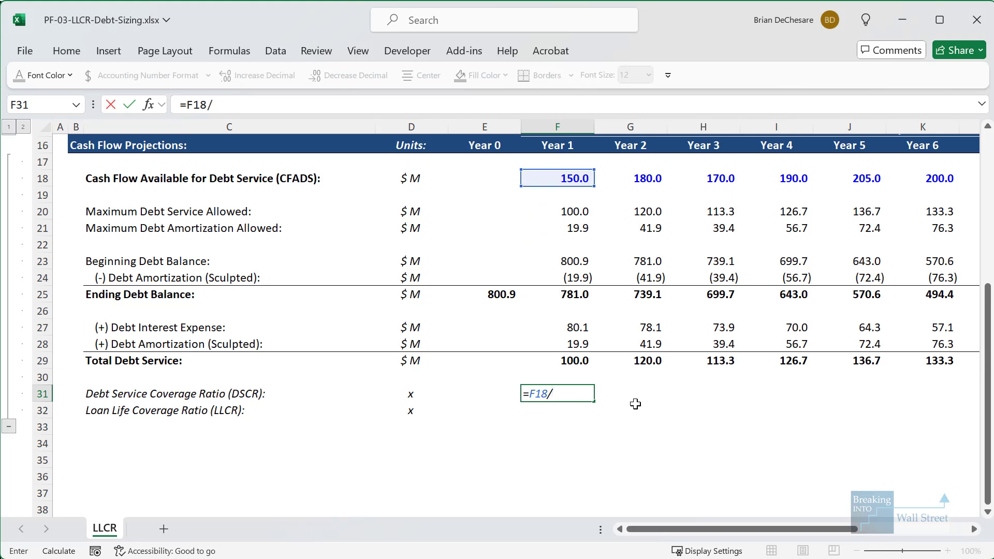
key("Up")
key("Up")
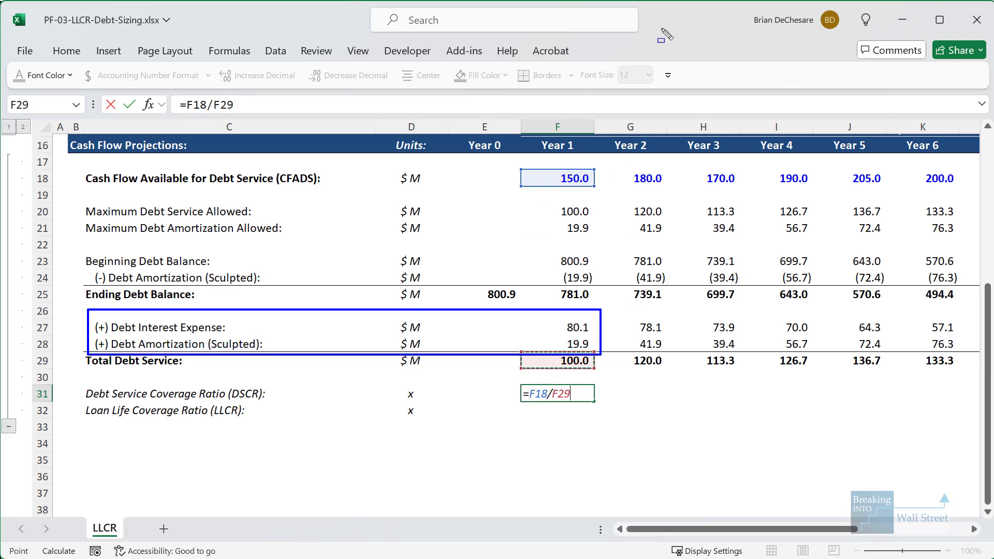
key("Escape")
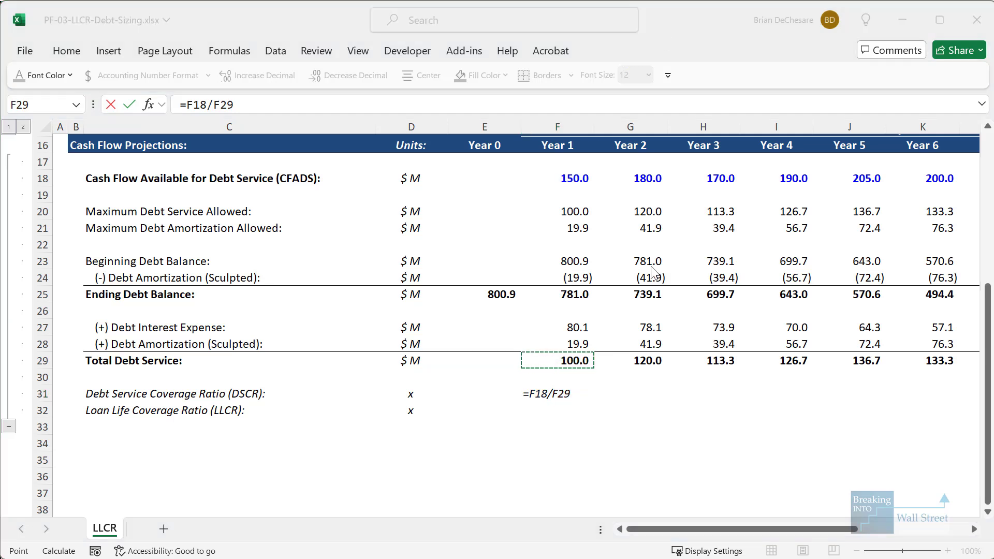
key("ctrl+Return")
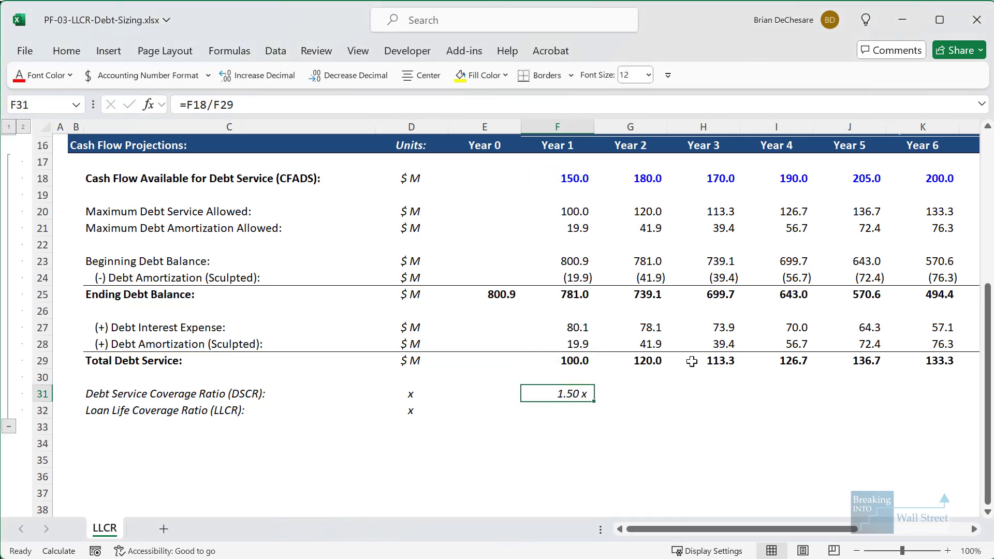
- Copy the Year 1 DSCR formula across row 31 for the remaining projected years through Year 11
key("ctrl+c")
key("Right")
key("ctrl+v")
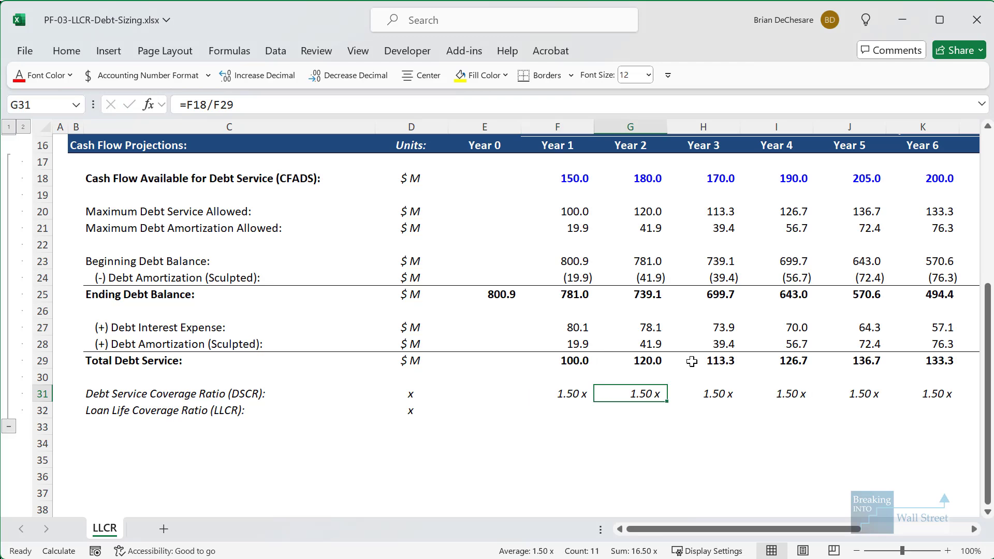
key("ctrl+Right")
key("Right")
key("ctrl+Left")
key("ctrl+Left")
key("ctrl+Left")
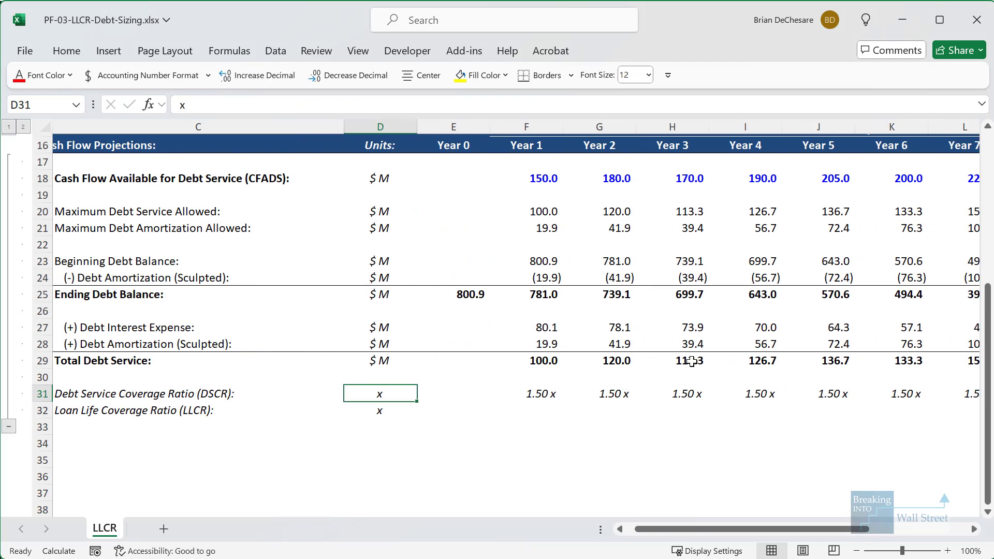
- Begin the Year 0 LLCR formula in E32 with NPV, using Interest_Rate and the Year 1 to Year 10 CFADS range F18:O18
key("Right")
key("Right")
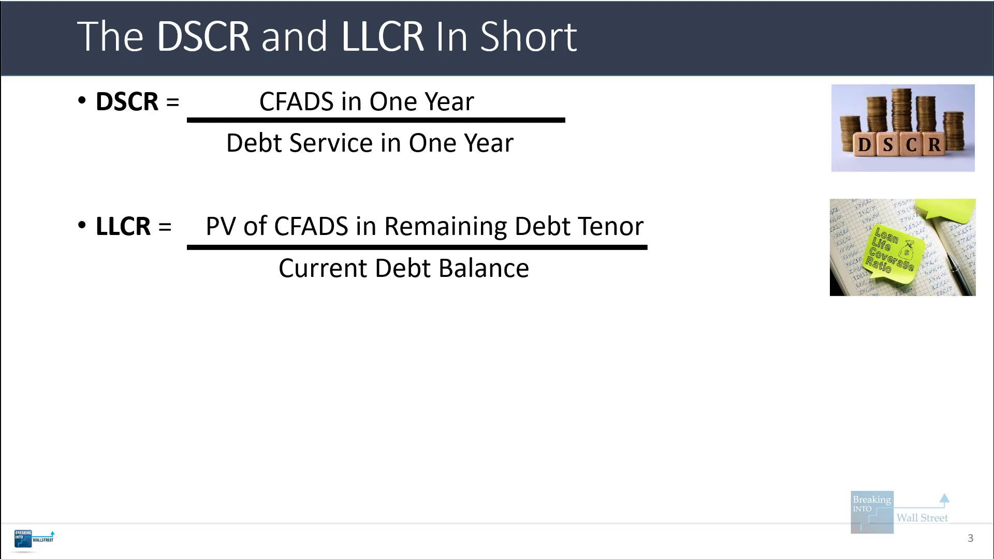
type("=NPV(")
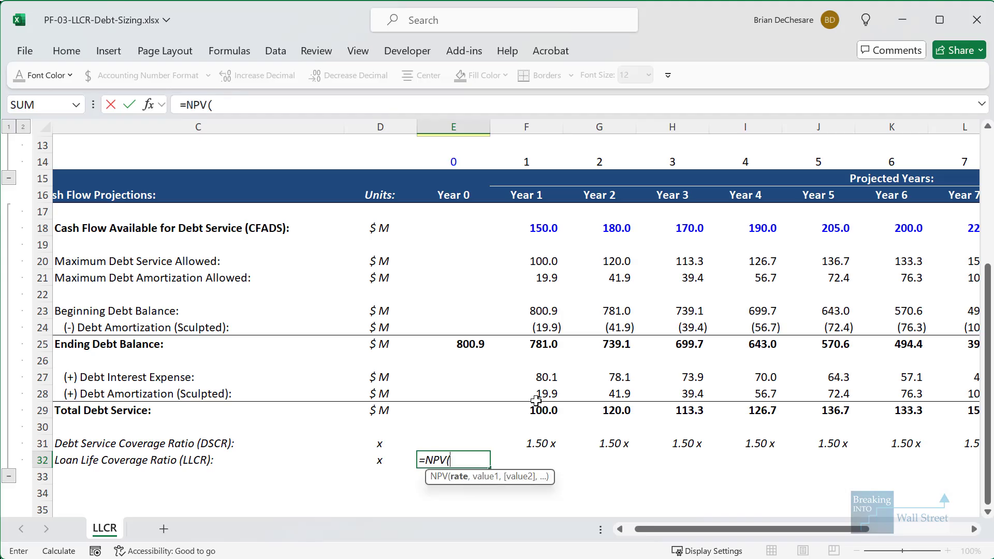
scroll(552, 318, "up", 4)
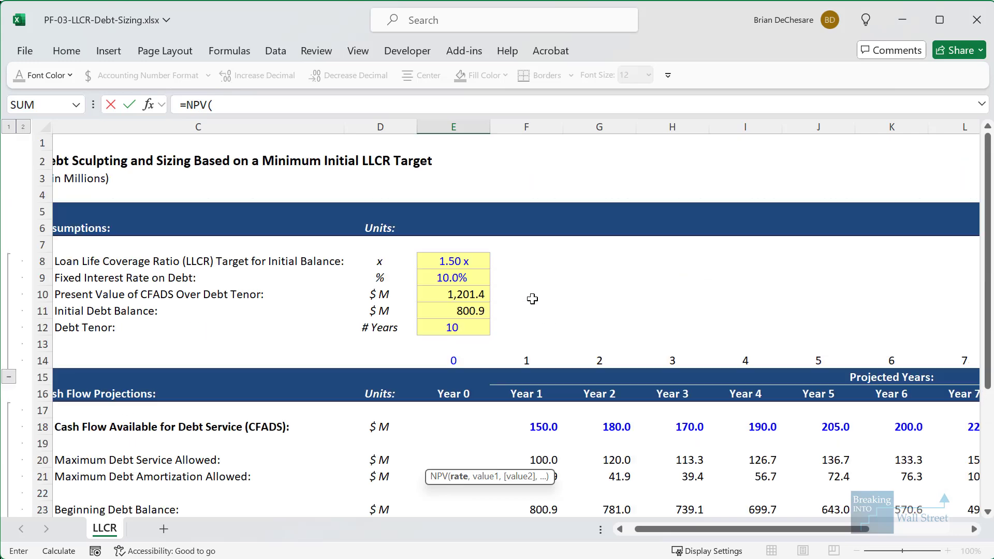
left_click(482, 283)
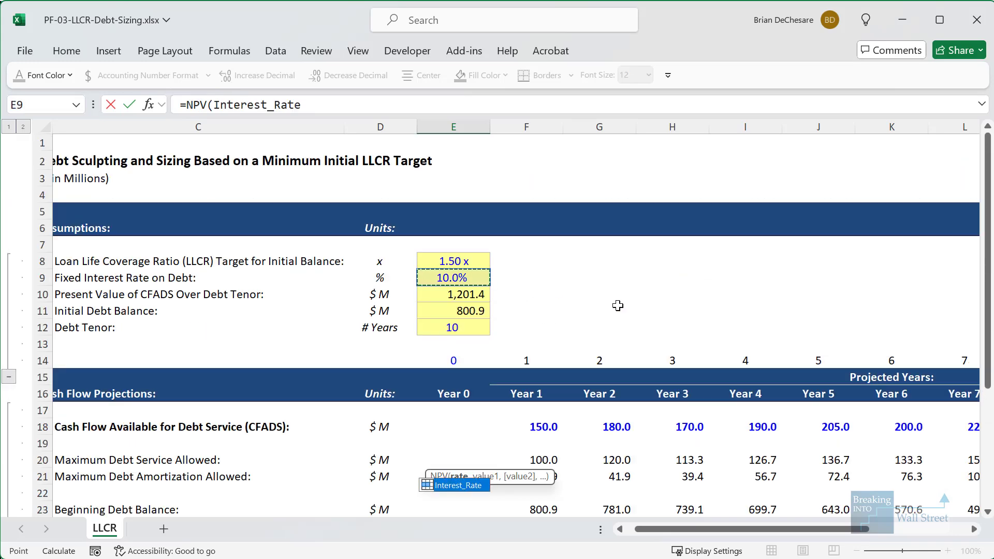
scroll(618, 305, "down", 1)
scroll(618, 306, "down", 1)
type(",")
scroll(617, 186, "down", 1)
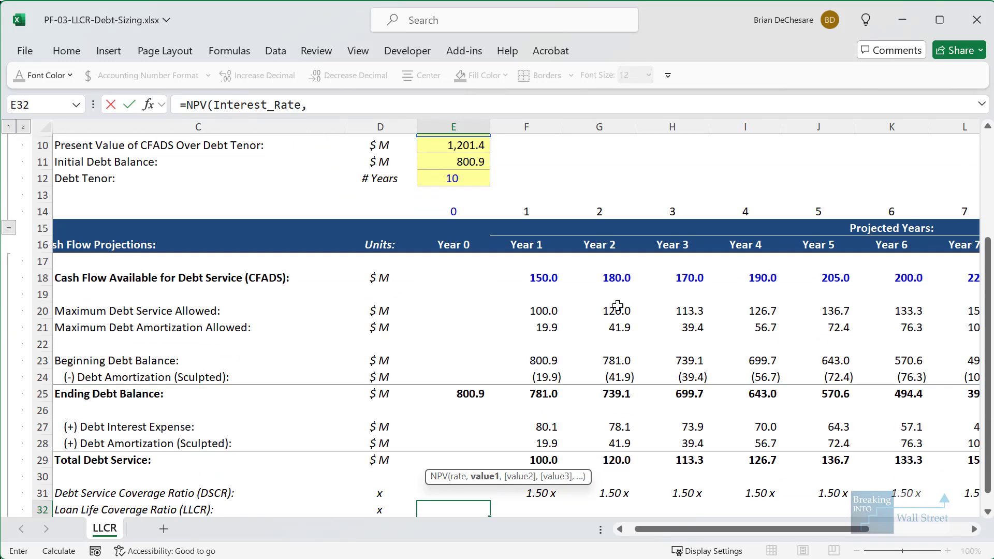
left_click(561, 277)
key("ctrl+shift+Right")
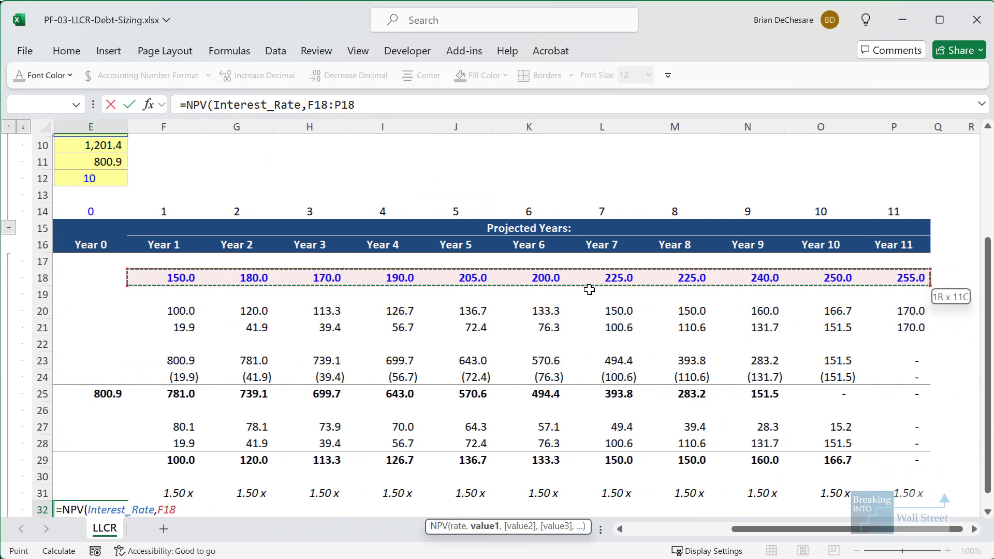
key("shift+Left")
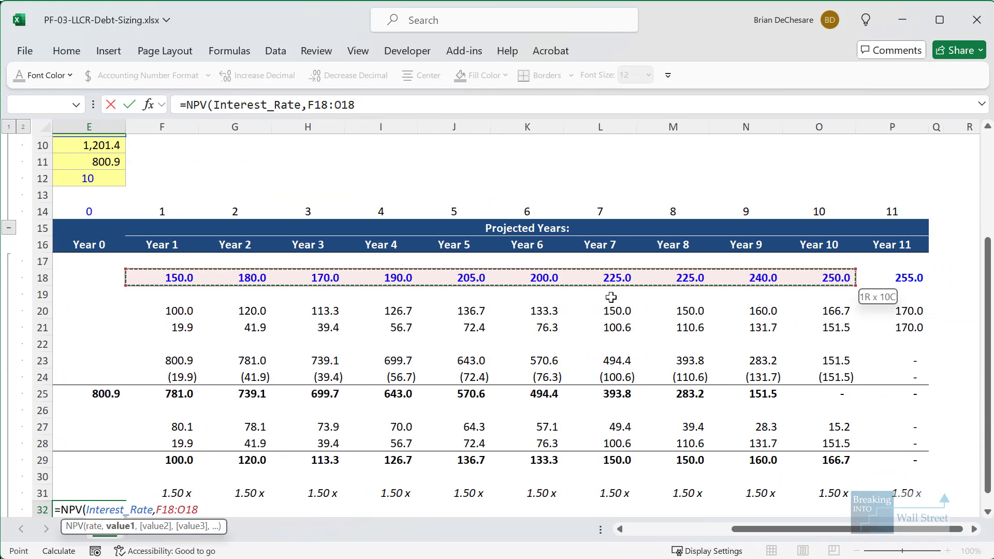
- Examine the debt tenor assumption and the matching Year 1 to Year 10 CFADS range selected for the formula
scroll(690, 496, "left", 2)
scroll(673, 466, "up", 1)
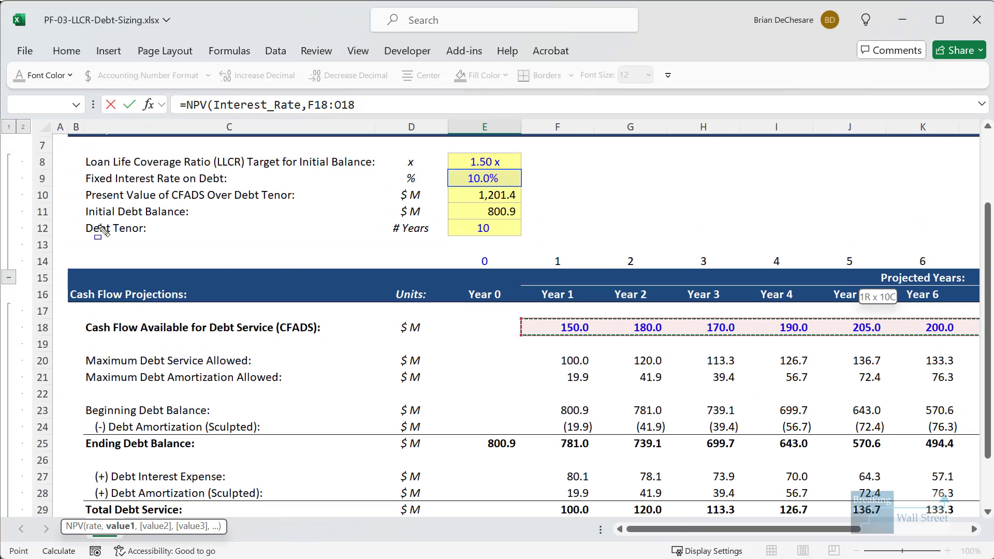
key("Escape")
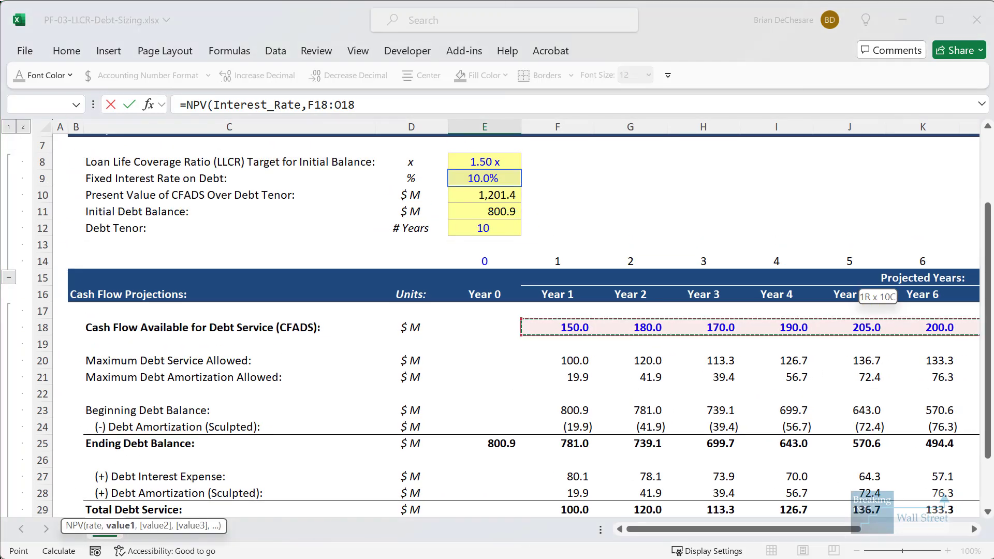
scroll(880, 335, "right", 2)
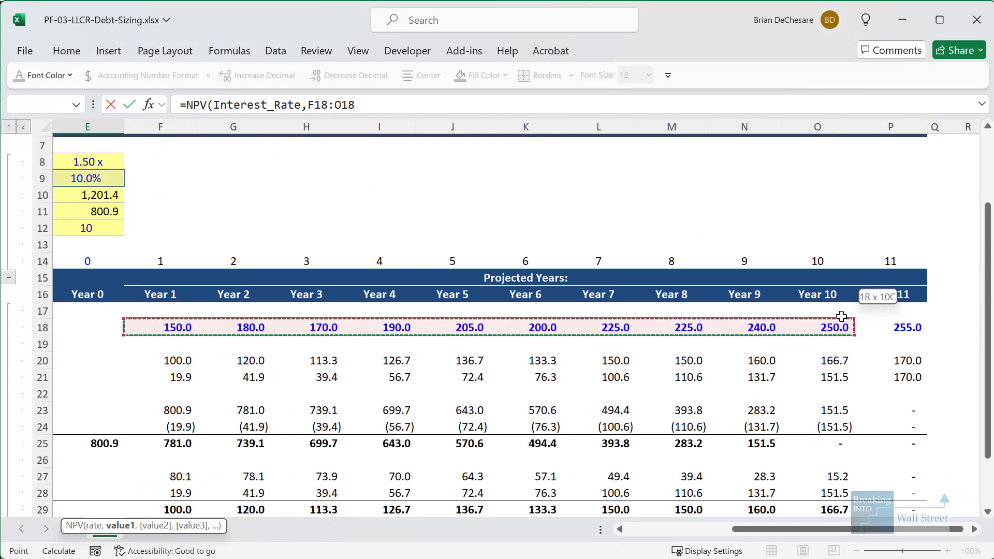
mouse_move(121, 275)
left_mouse_down()
mouse_move(340, 342)
mouse_move(854, 354)
left_mouse_up()
key("Escape")
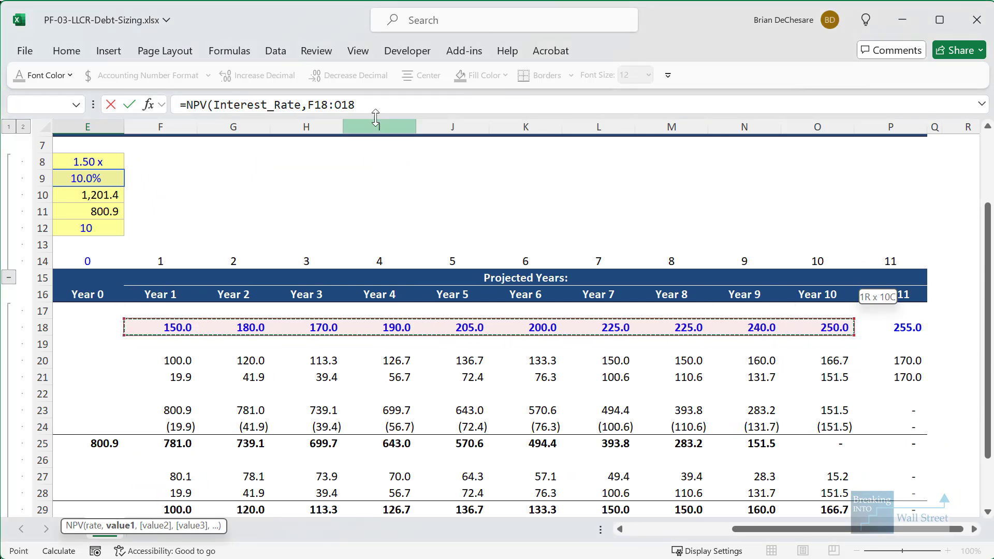
- Complete the Year 0 LLCR in E32 by anchoring the range's end column and dividing by Ending Debt Balance: =NPV(Interest_Rate,F18:$O18)/E25
left_click(349, 106)
key("F4")
key("F4")
key("F4")
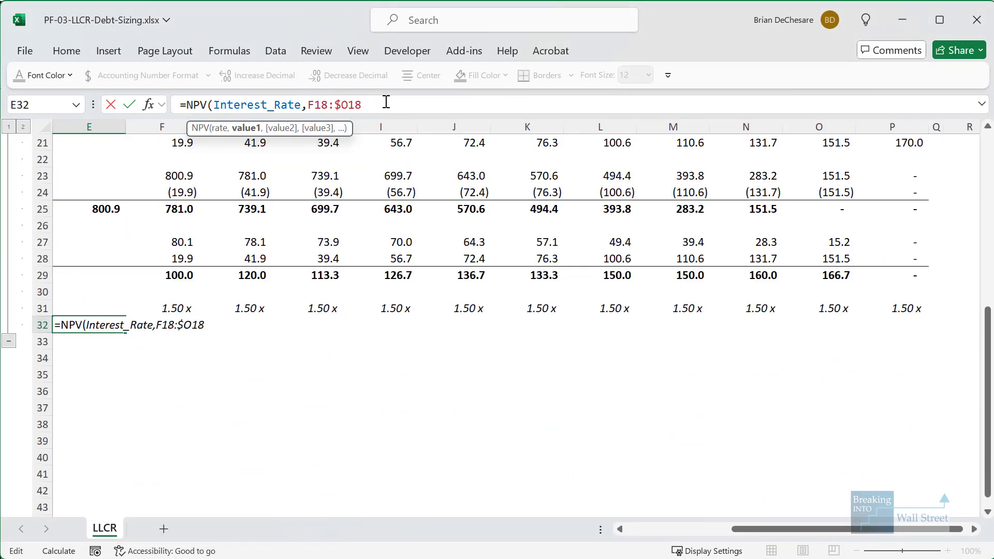
left_click(681, 524)
left_click(600, 325)
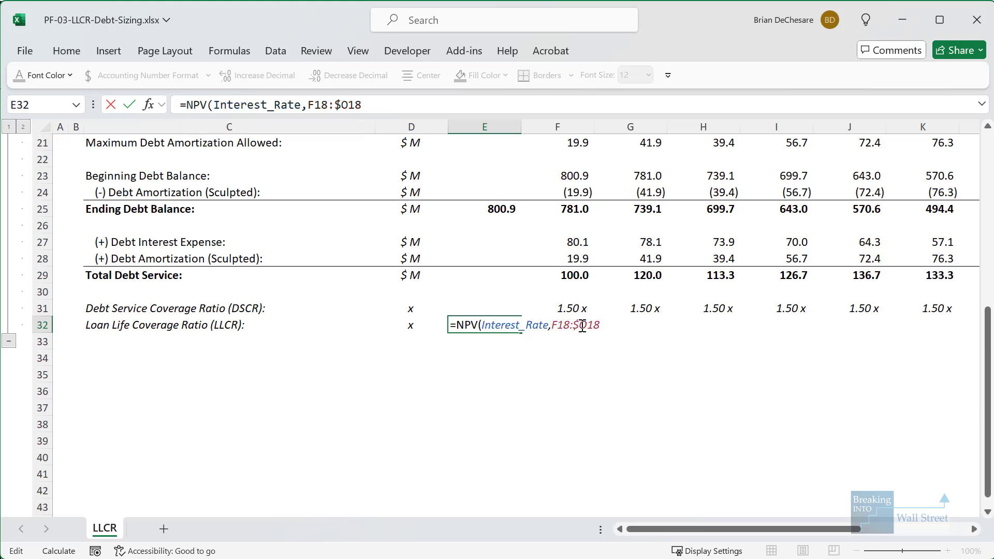
type(")/")
left_click(483, 211)
key("ctrl+Return")
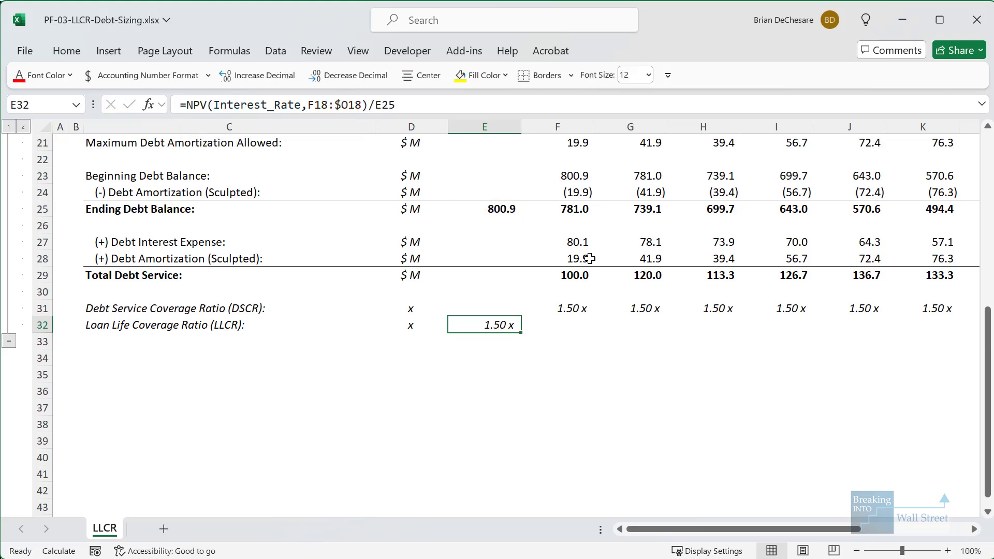
- Copy the Year 0 LLCR formula across row 32 for the projected years through Year 11
key("Right")
key("ctrl+r")
key("Right")
key("ctrl+r")
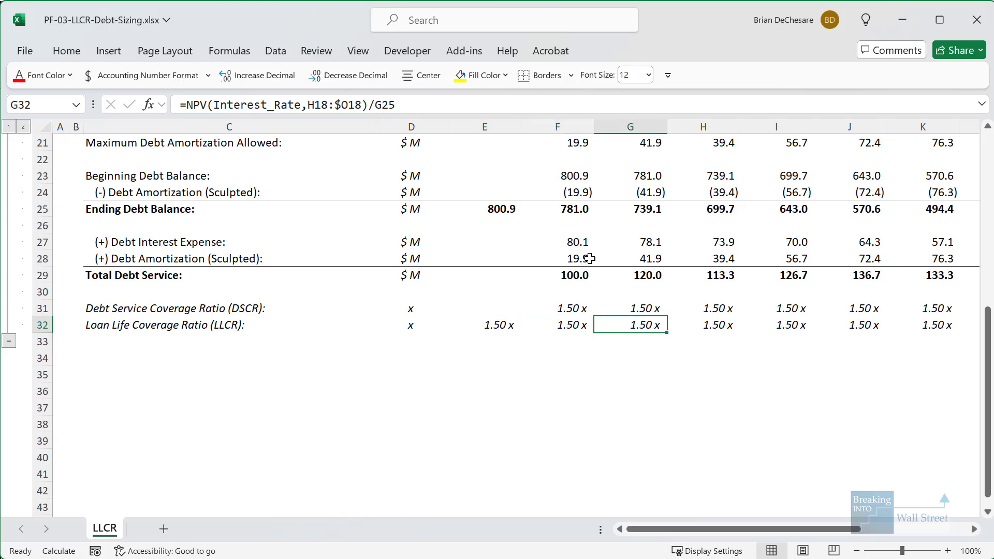
key("Right")
key("ctrl+r")
key("Right")
key("ctrl+r")
key("Right")
key("ctrl+r")
key("Right")
key("ctrl+r")
key("Right")
key("ctrl+r")
key("Right")
key("ctrl+r")
key("Right")
key("ctrl+r")
key("Right")
key("ctrl+r")
key("Right")
key("ctrl+r")
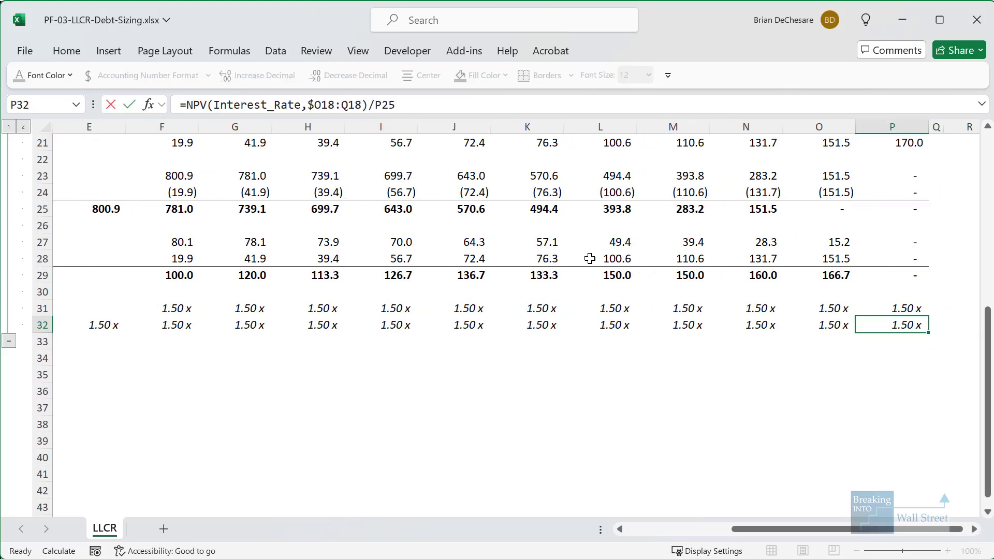
- Clear the LLCR formulas for Year 11 and Year 10 in P32 and O32
key("Delete")
key("Left")
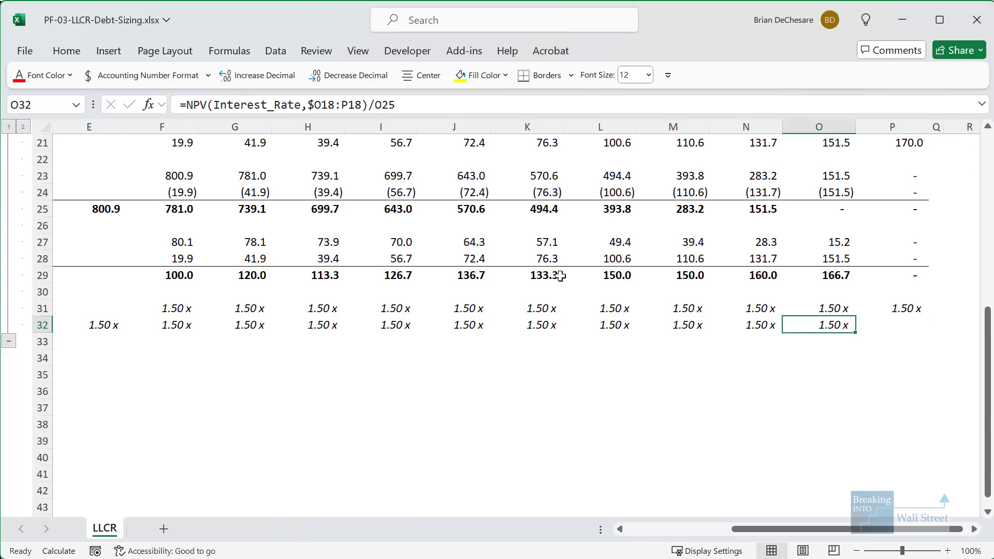
scroll(593, 328, "up", 2)
key("F2")
key("Escape")
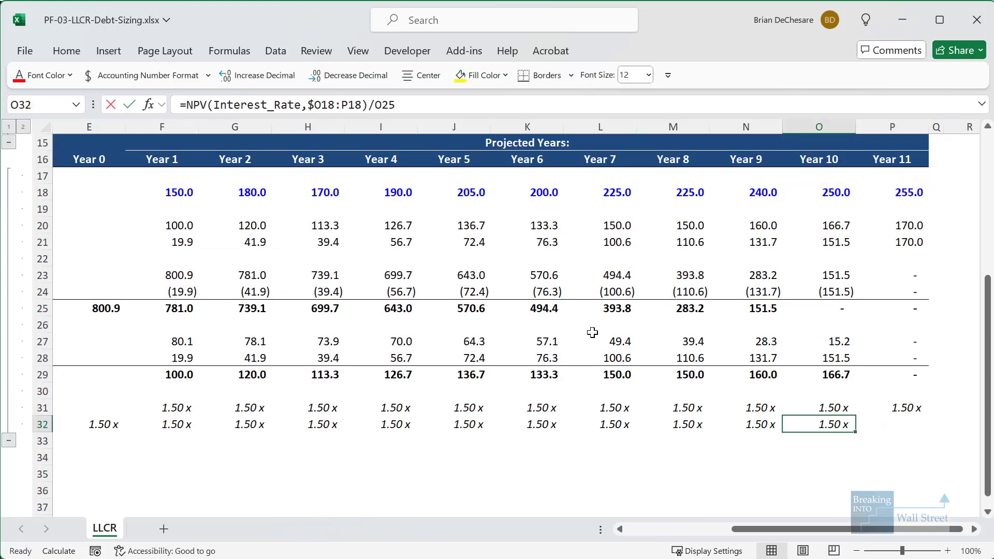
key("F2")
key("Escape")
- Examine the Year 9 LLCR formula's references, then compare the DSCR and LLCR rows across the projected years
key("Left")
key("F2")
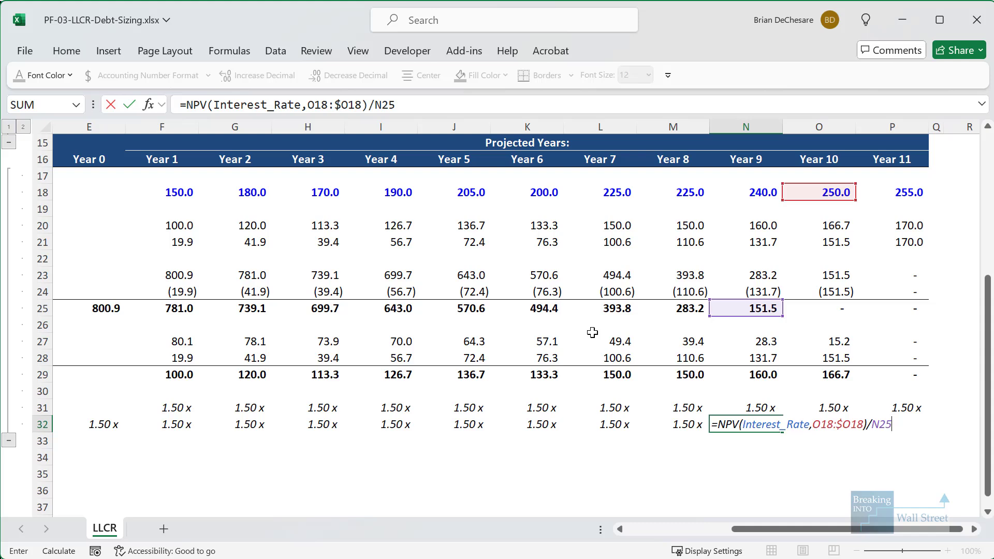
key("Escape")
key("Left")
key("Left")
key("Home")
key("Right")
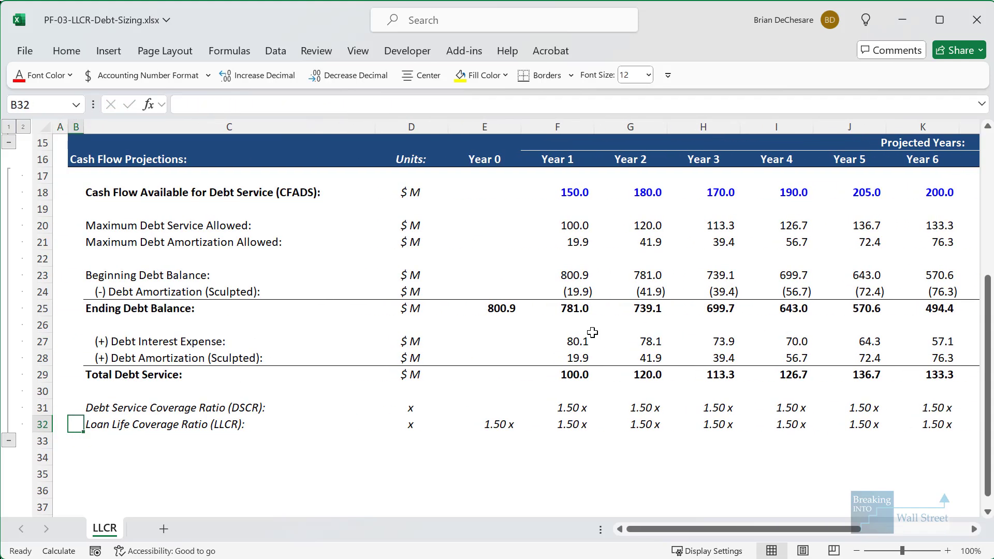
left_click_drag(491, 375, 980, 444)
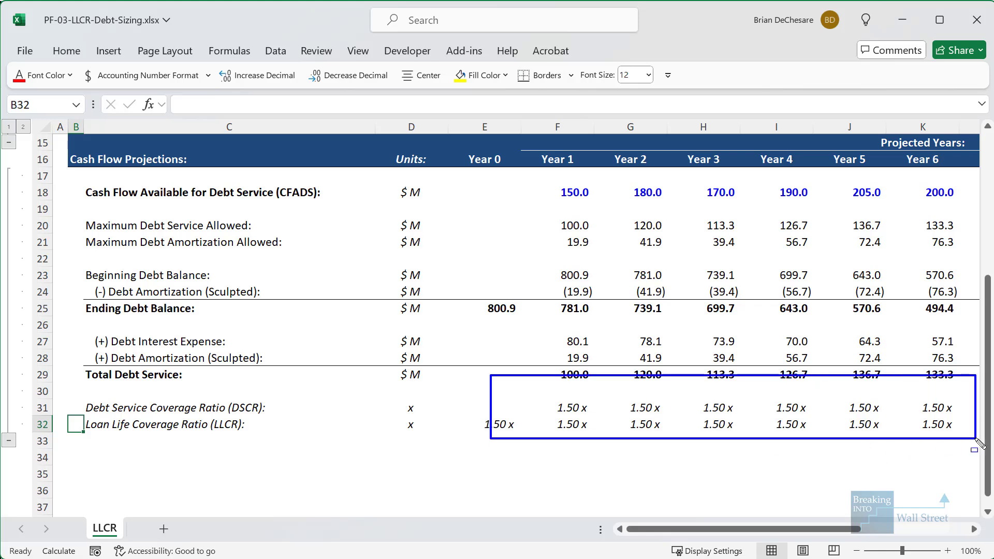
key("Escape")
double_click(576, 429)
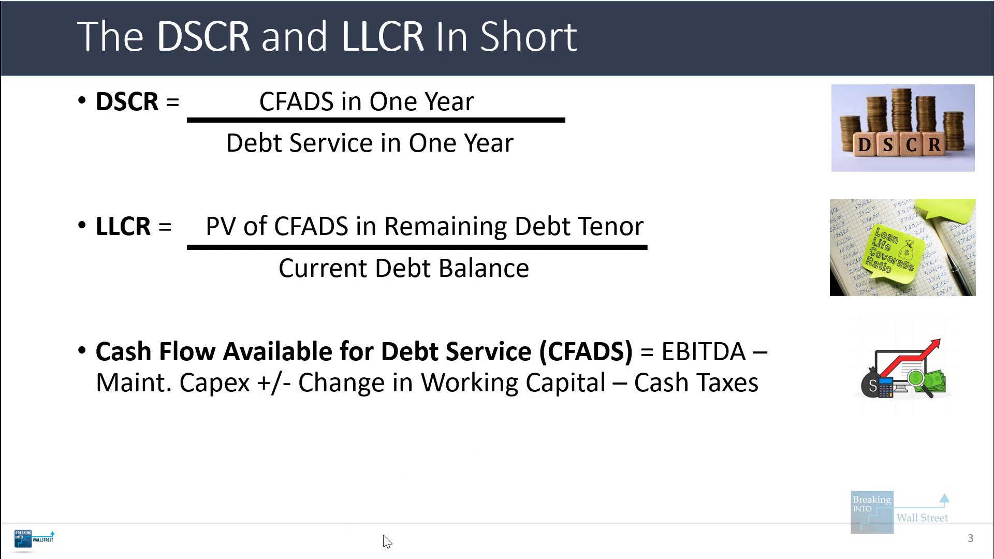
key("Right")
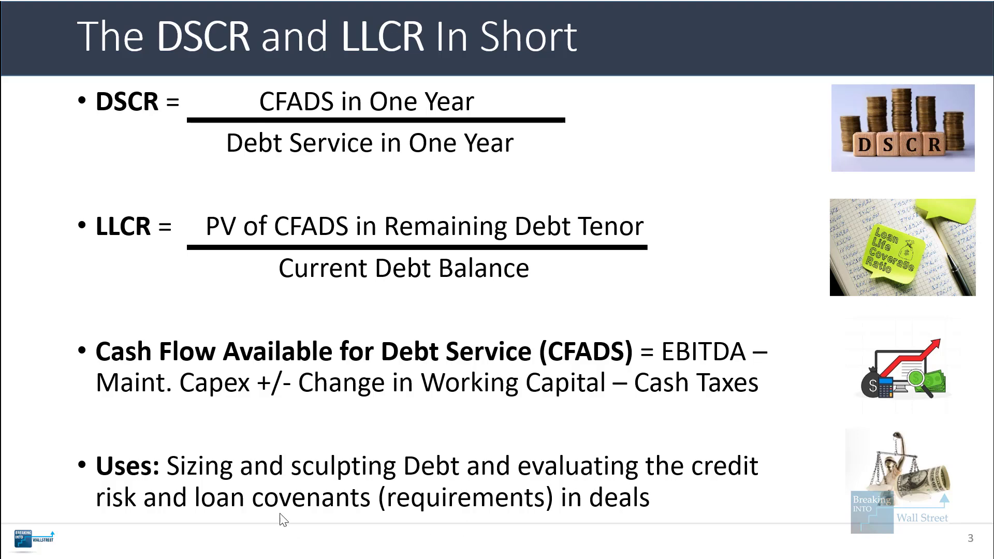
left_click_drag(168, 443, 464, 477)
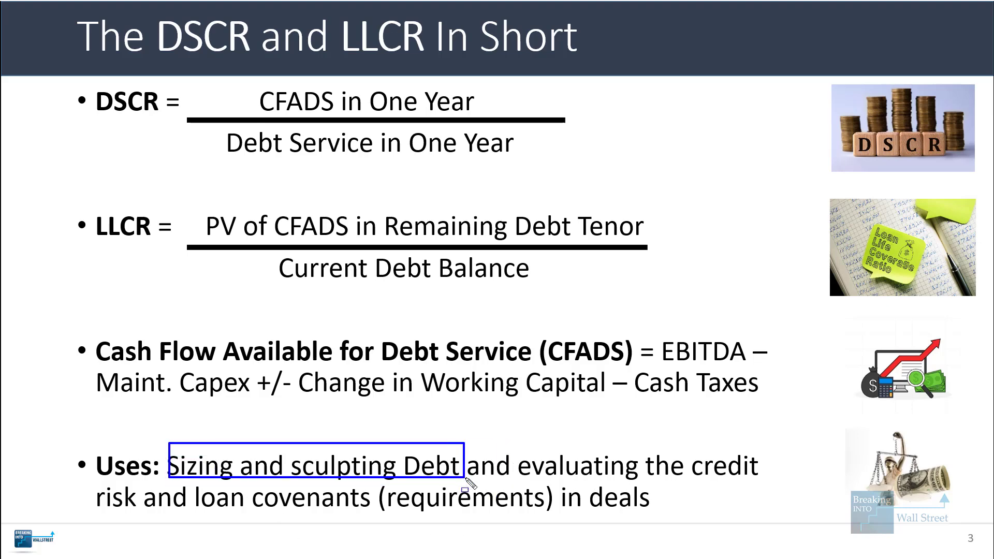
left_click_drag(512, 442, 845, 486)
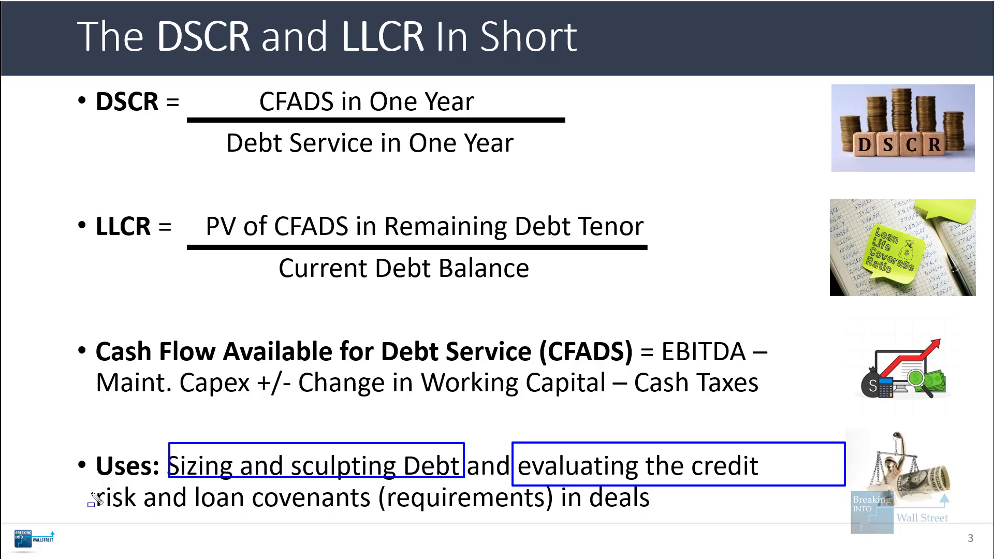
left_click_drag(92, 489, 682, 519)
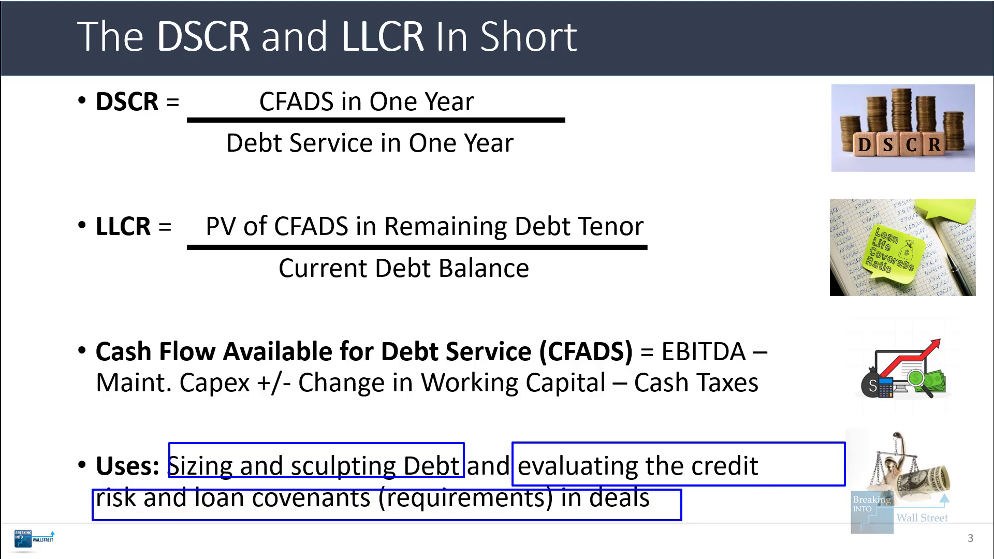
key("Right")
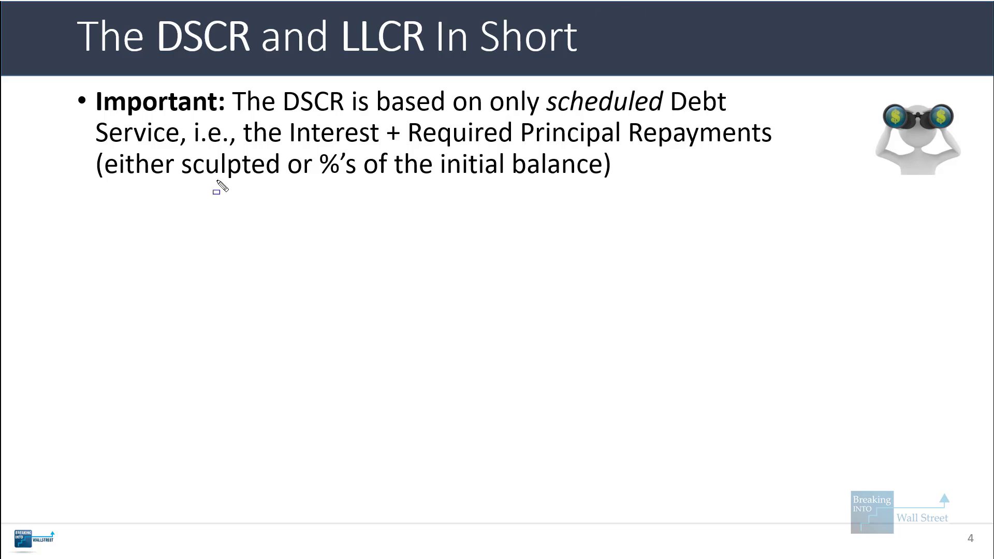
left_click_drag(179, 151, 640, 189)
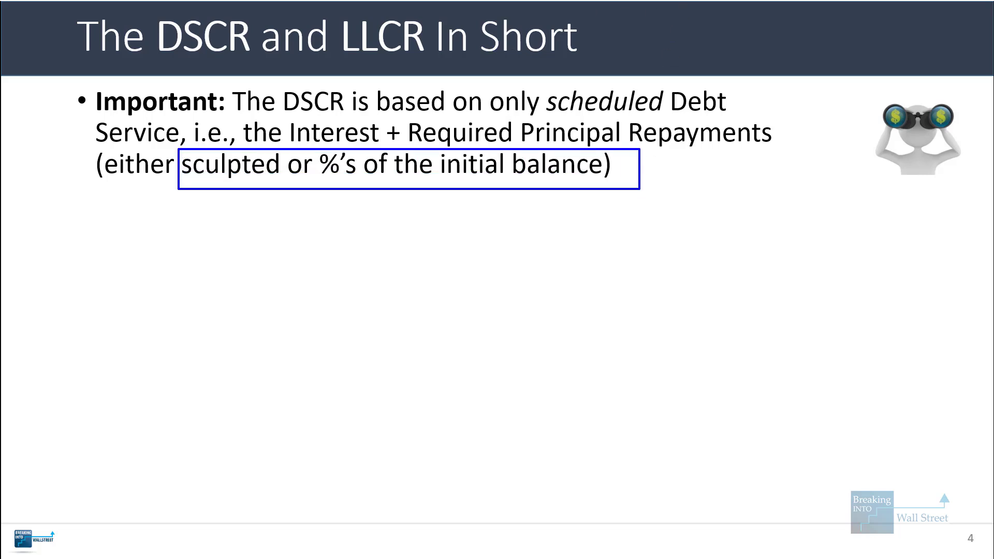
key("e")
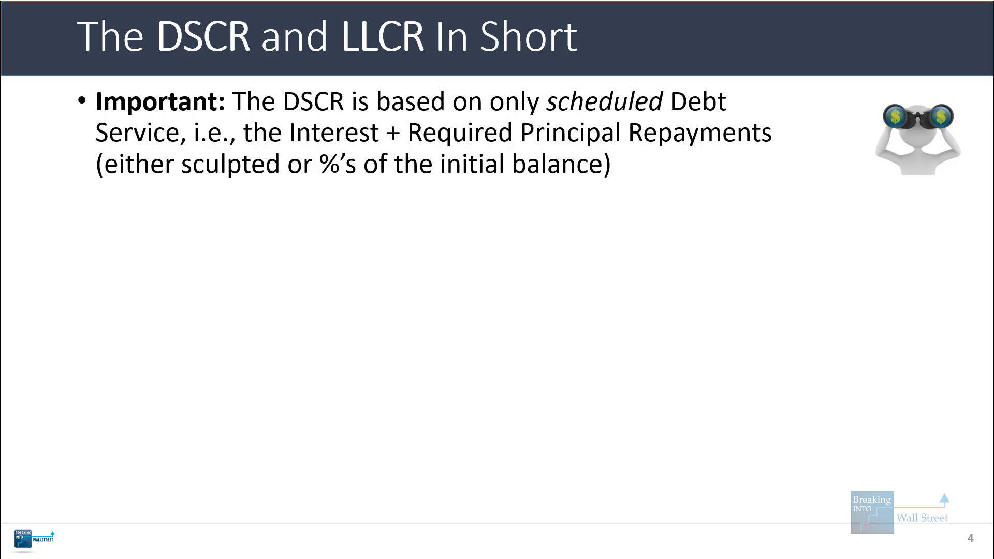
key("Right")
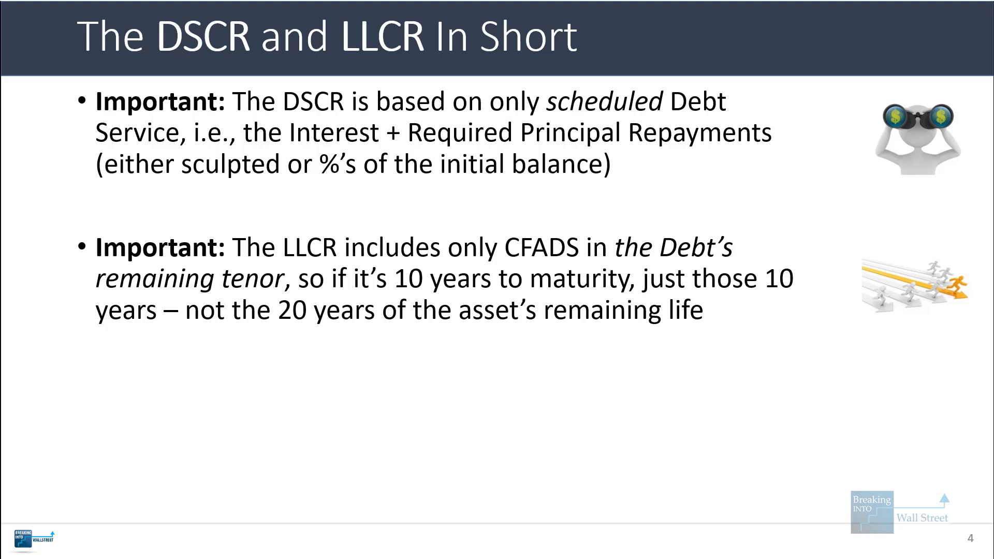
- Switch to the Excel workbook and extend the Year 0 LLCR's CFADS range through Year 11, making E32 =NPV(Interest_Rate,F18:$P18)/E25
key("alt+Tab")
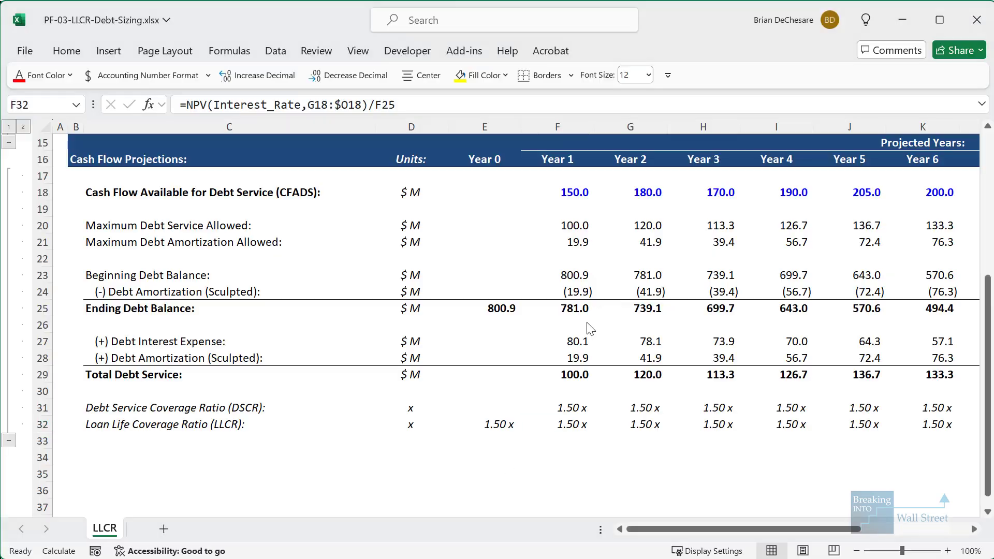
left_click(488, 427)
key("F2")
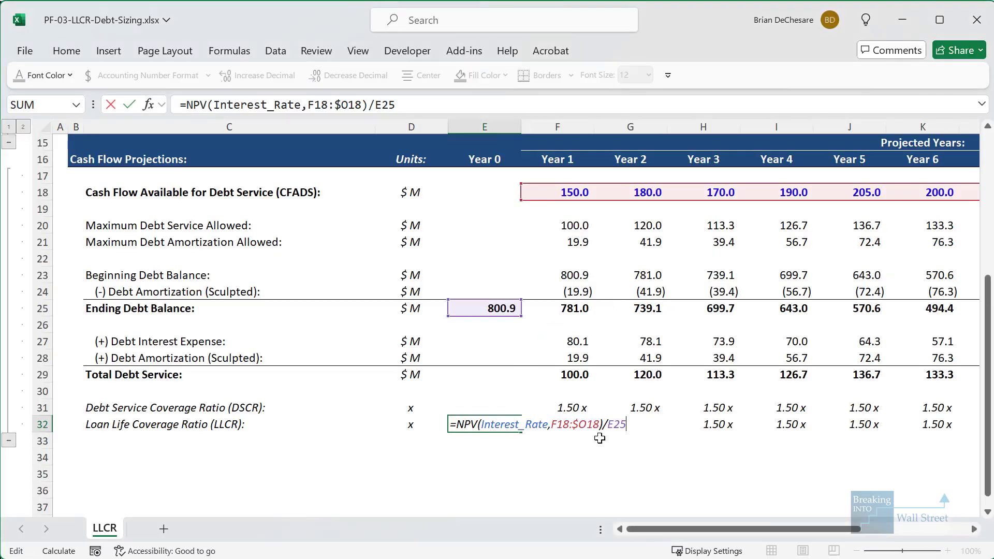
left_click_drag(654, 529, 759, 529)
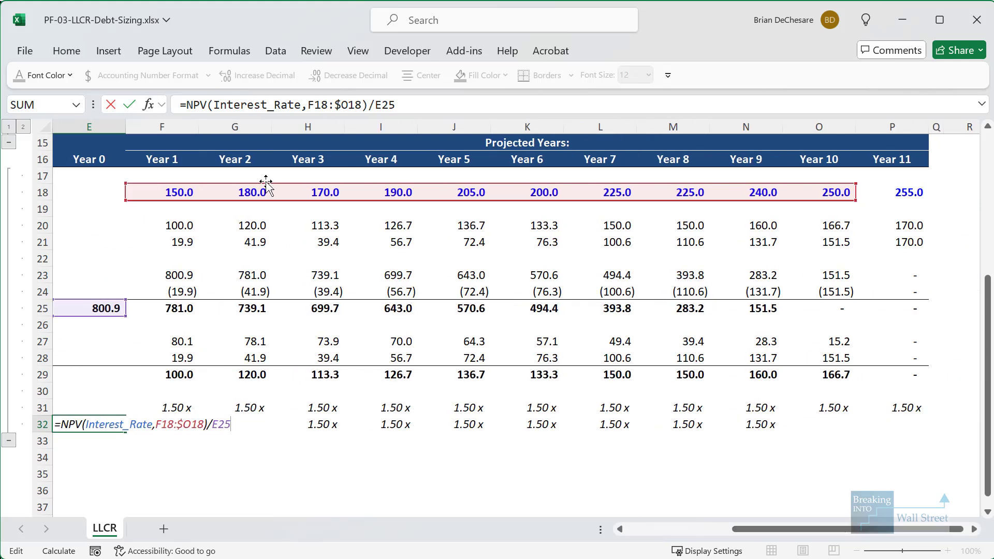
left_click(341, 105)
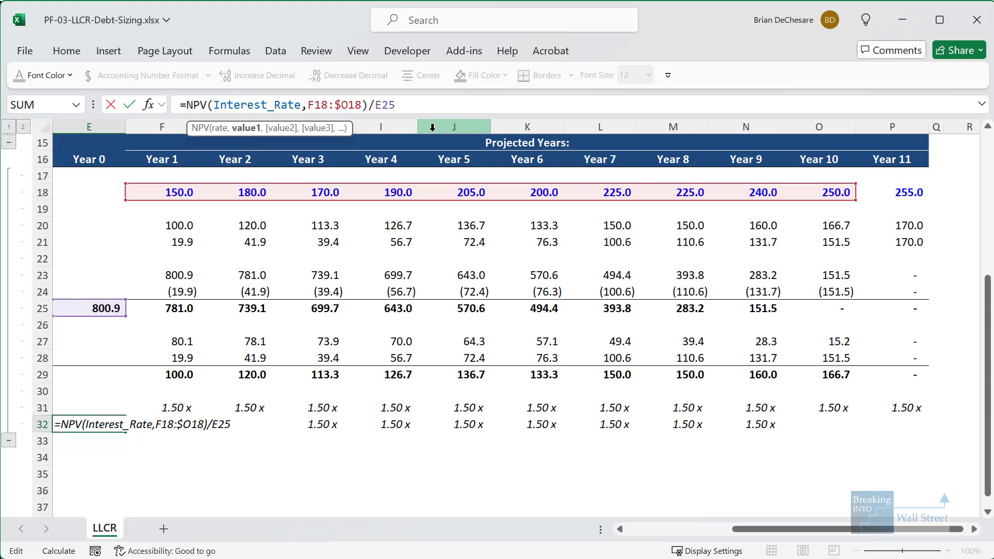
key("Delete")
type("P")
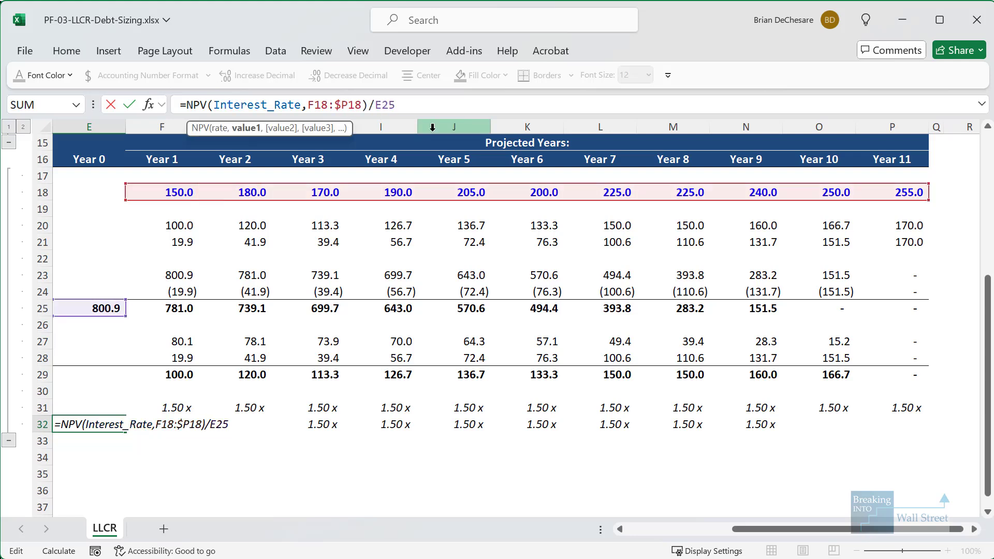
key("ctrl+Return")
- Copy the extended-range LLCR formula from E32 across row 32 through Year 9
key("ctrl+c")
key("ctrl+shift+Right")
key("ctrl+shift+Right")
key("ctrl+v")
key("Escape")
key("Left")
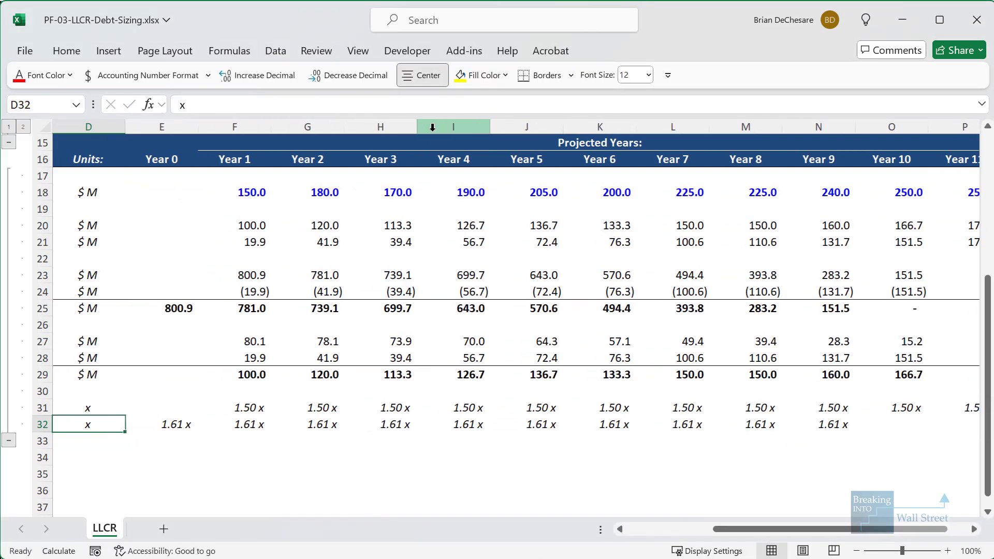
- Examine the LLCR row and compare the Year 0 formula's CFADS range with the ten-year debt tenor and Year 11
left_click_drag(150, 407, 871, 440)
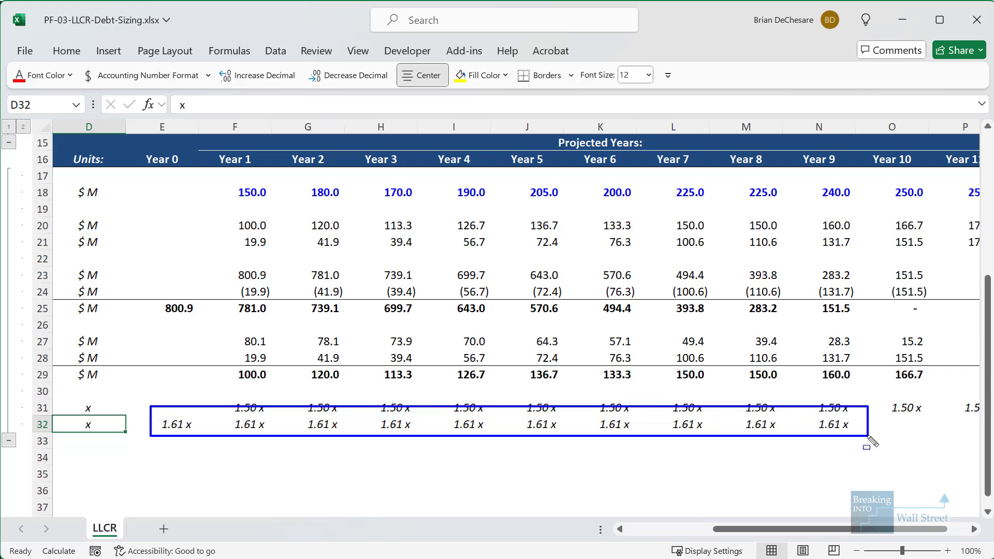
key("Escape")
left_click_drag(688, 530, 602, 530)
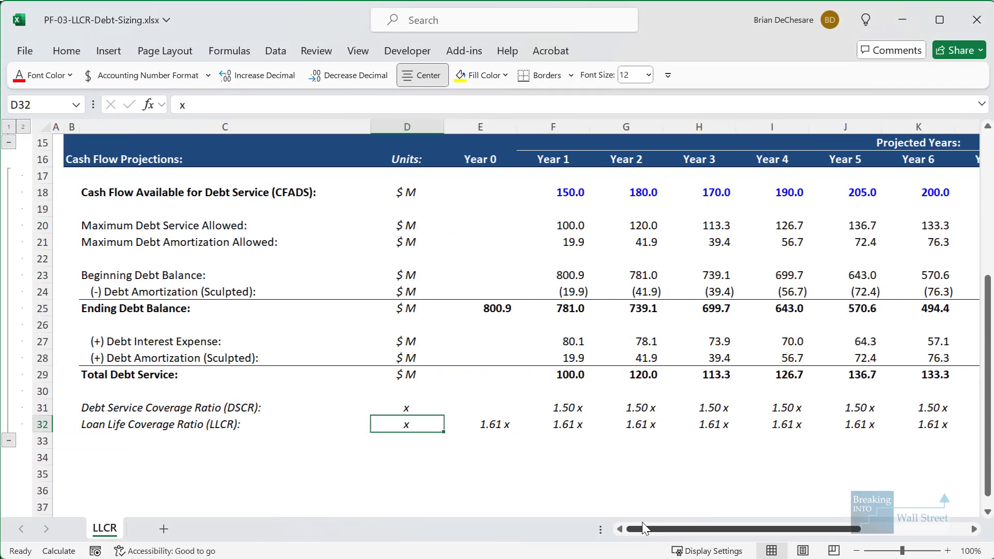
double_click(485, 424)
left_click_drag(704, 525, 808, 525)
mouse_move(129, 141)
left_mouse_down()
mouse_move(966, 469)
mouse_move(878, 479)
mouse_move(857, 466)
left_mouse_up()
mouse_move(860, 132)
left_mouse_down()
mouse_move(899, 348)
mouse_move(941, 467)
left_mouse_up()
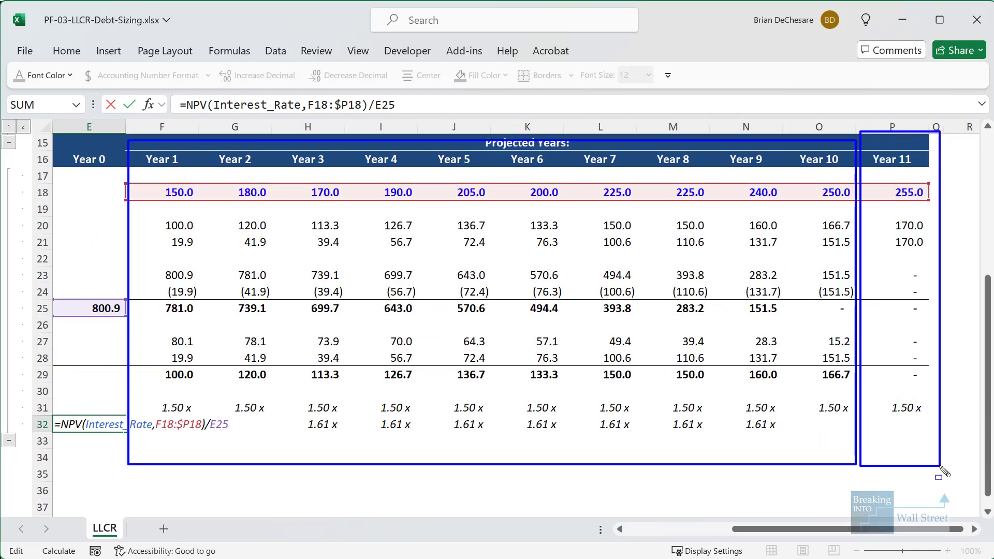
key("Escape")
left_click_drag(862, 529, 757, 528)
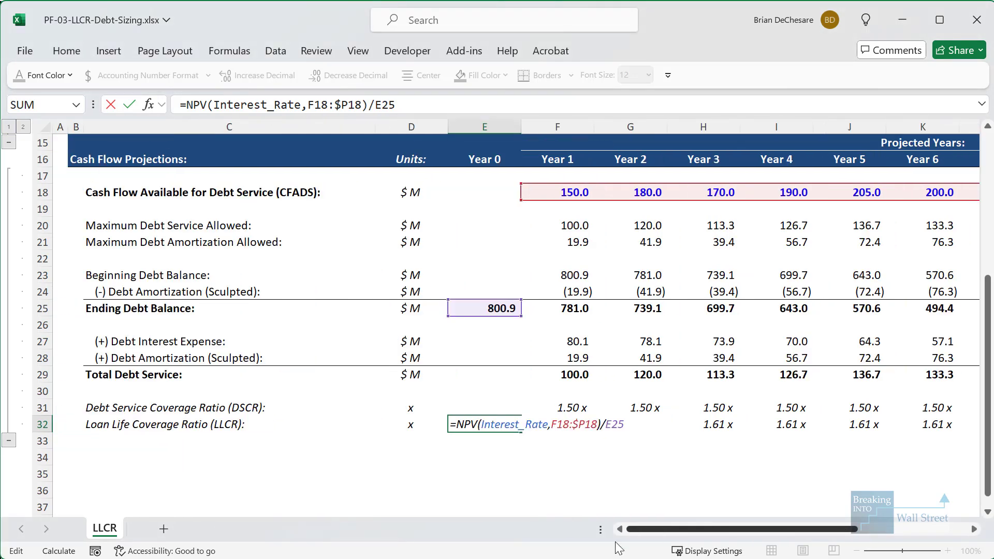
- Leave the formula unedited and undo the copied LLCR formulas and the range extension to Year 11
key("Escape")
key("ctrl+z")
key("ctrl+z")
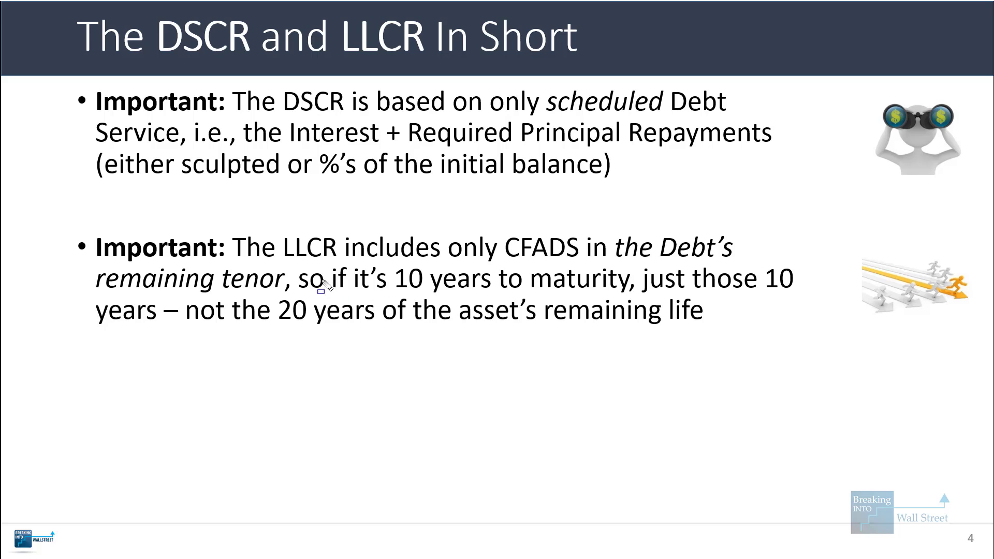
mouse_move(285, 286)
left_mouse_down()
mouse_move(722, 382)
mouse_move(772, 356)
left_mouse_up()
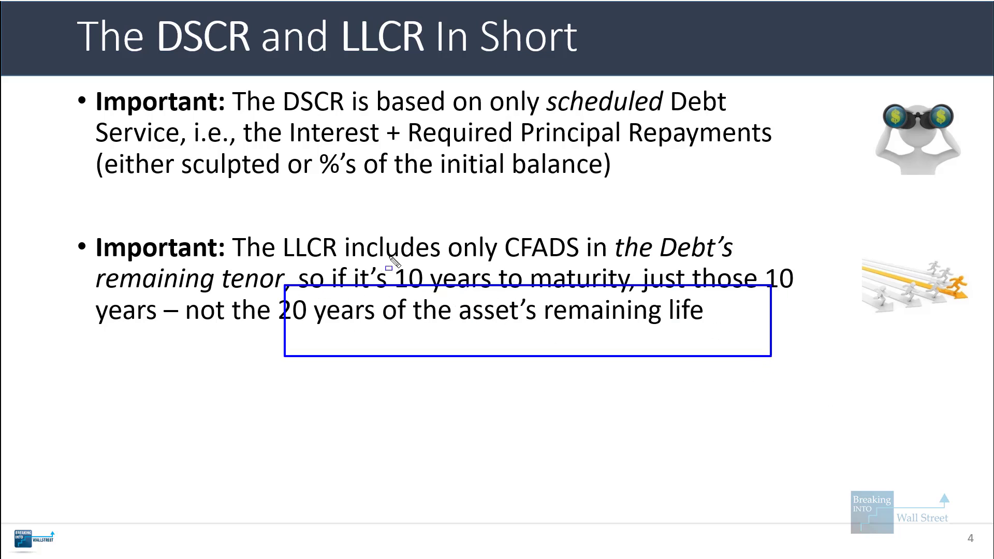
left_click_drag(390, 256, 652, 306)
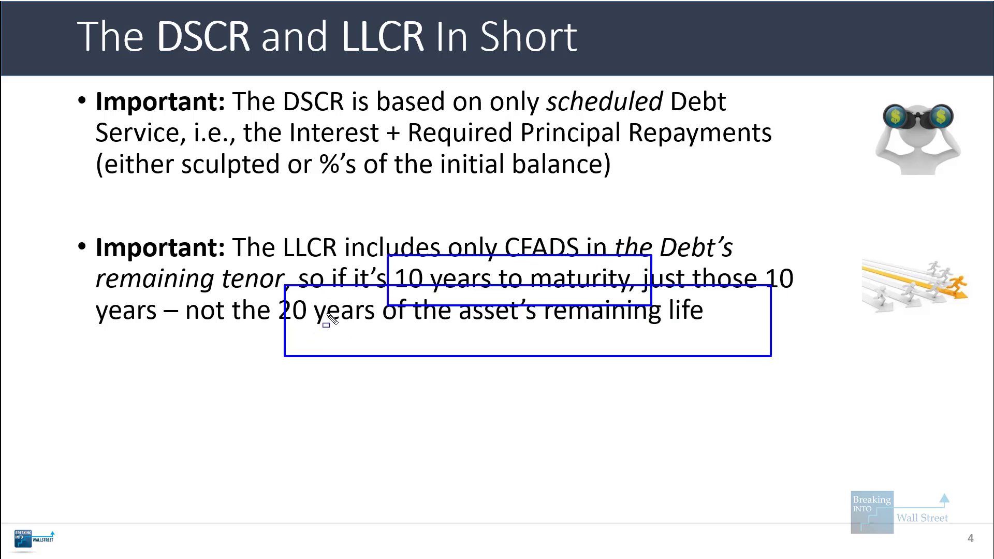
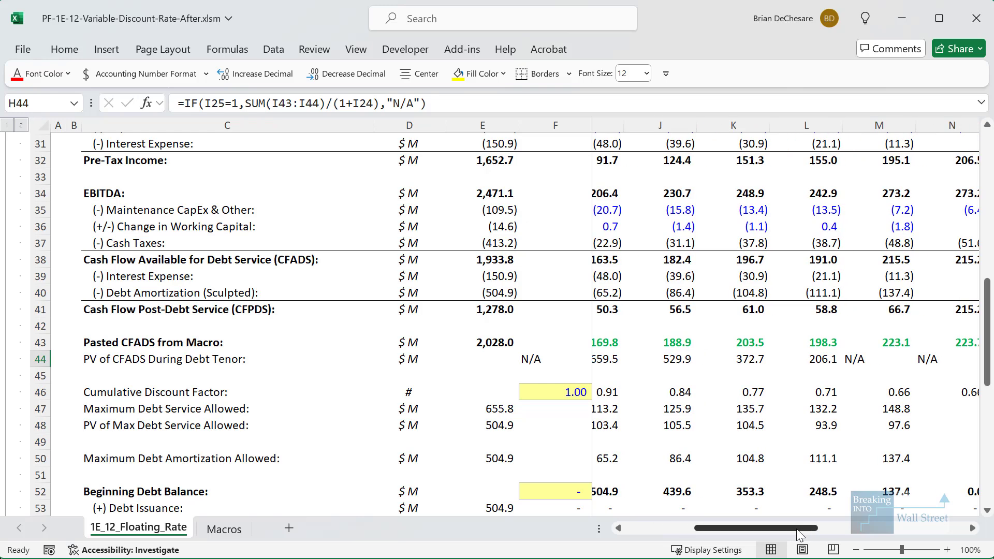
- Inspect the Year 6 PV of CFADS formula in L44, tracing its Year 7 debt tenor flag, interest rate and CFADS references
left_click_drag(782, 530, 815, 529)
left_click(766, 358)
key("F2")
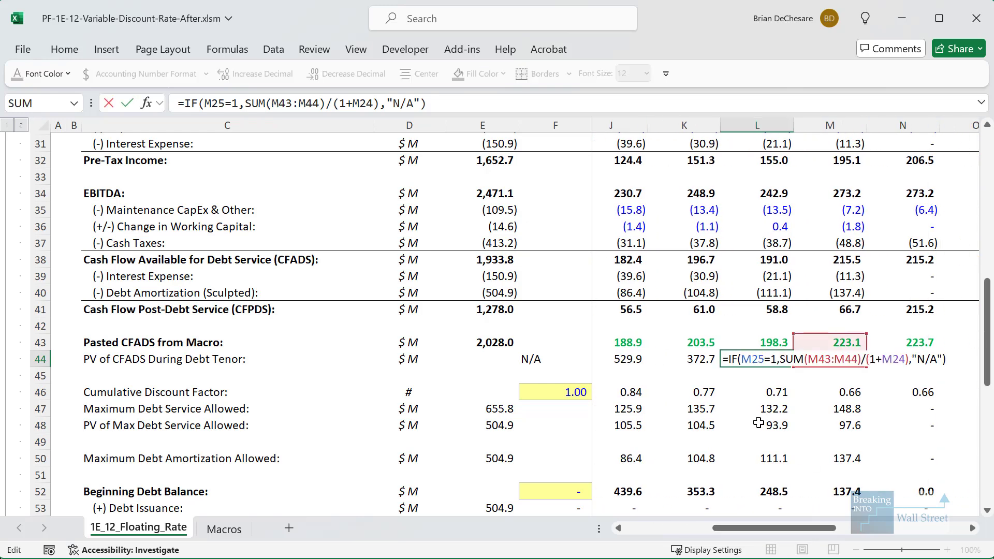
scroll(759, 423, "up", 6)
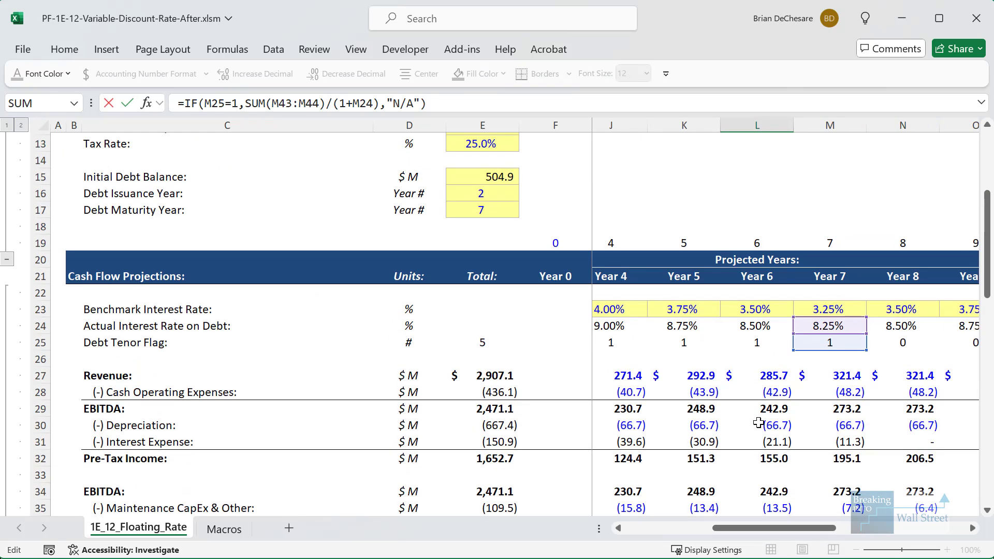
scroll(849, 321, "down", 4)
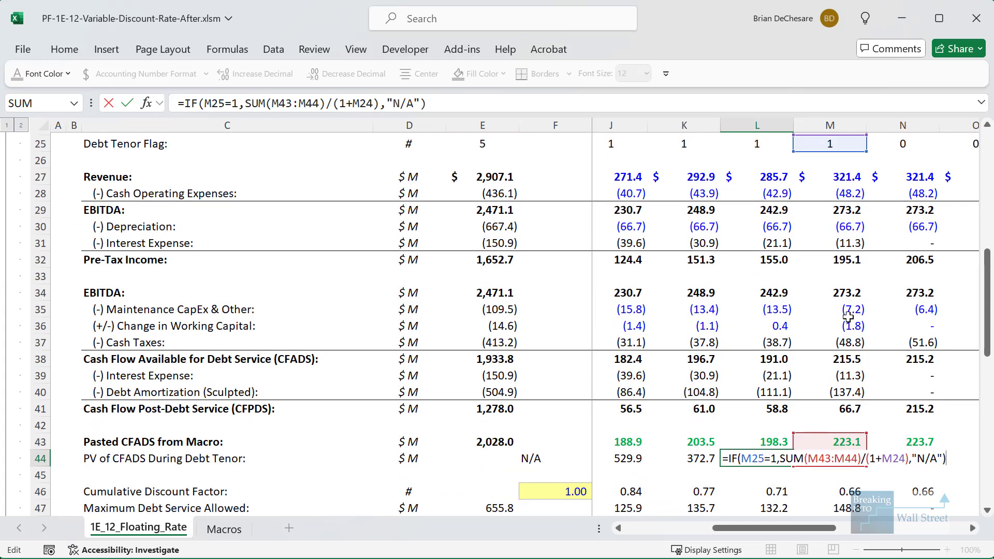
scroll(848, 315, "up", 1)
scroll(848, 315, "down", 1)
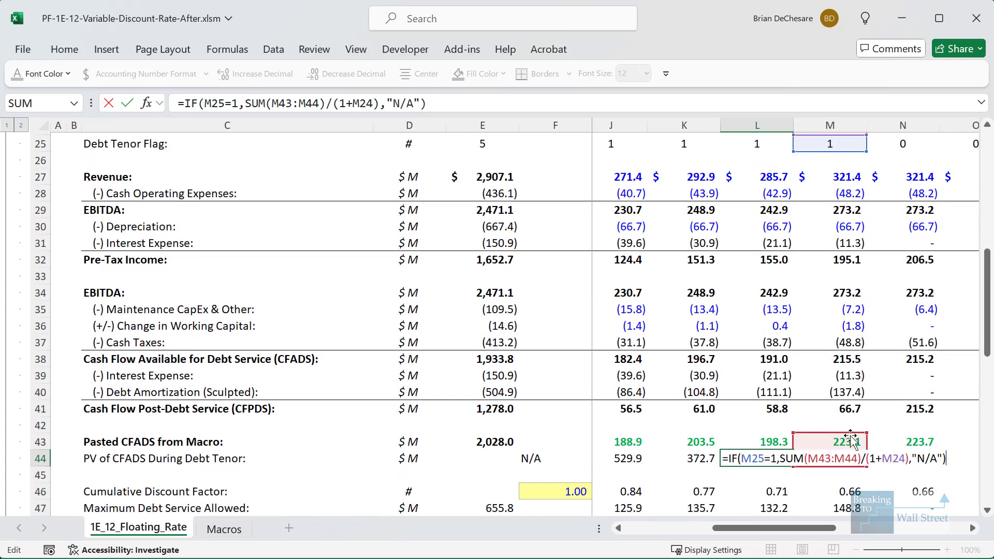
scroll(851, 438, "down", 1)
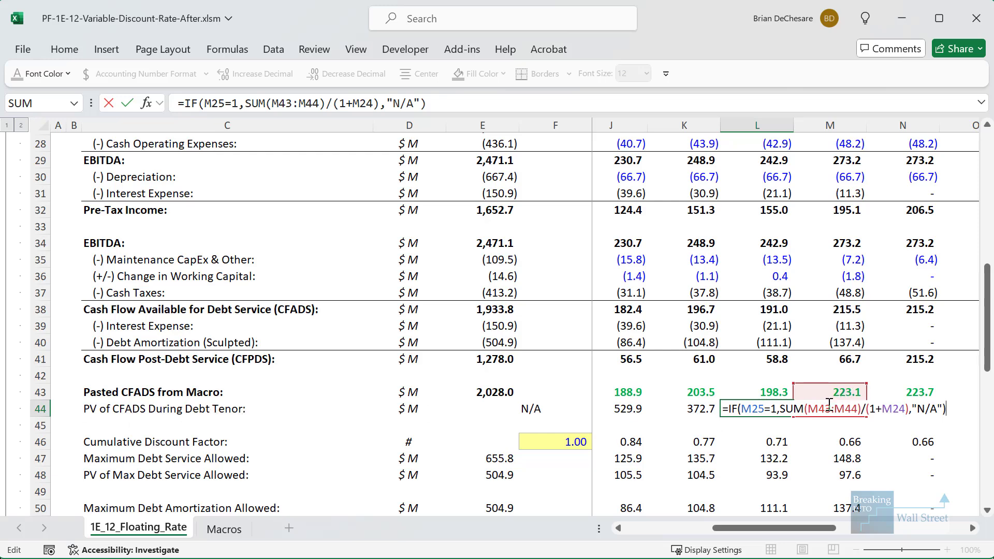
scroll(839, 409, "up", 4)
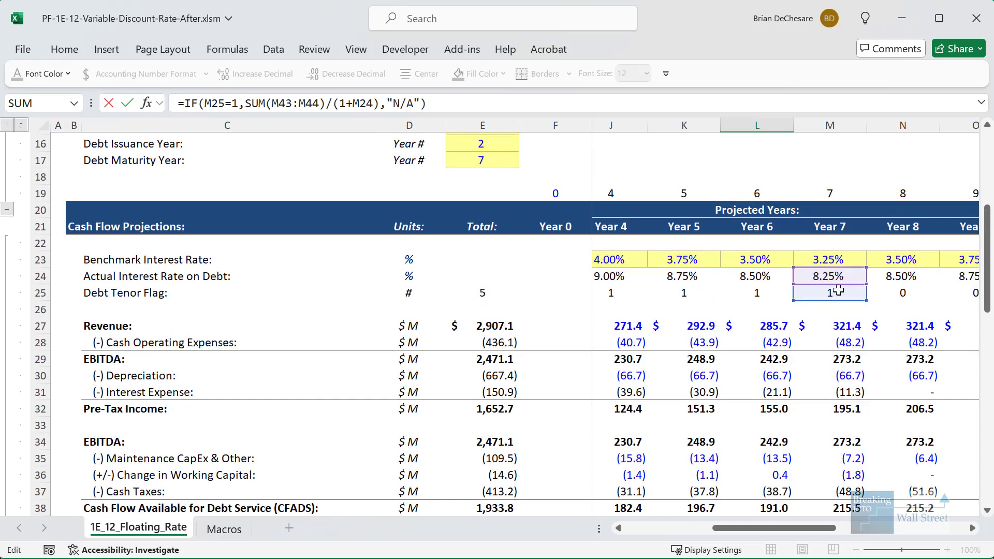
key("Escape")
key("F2")
key("Escape")
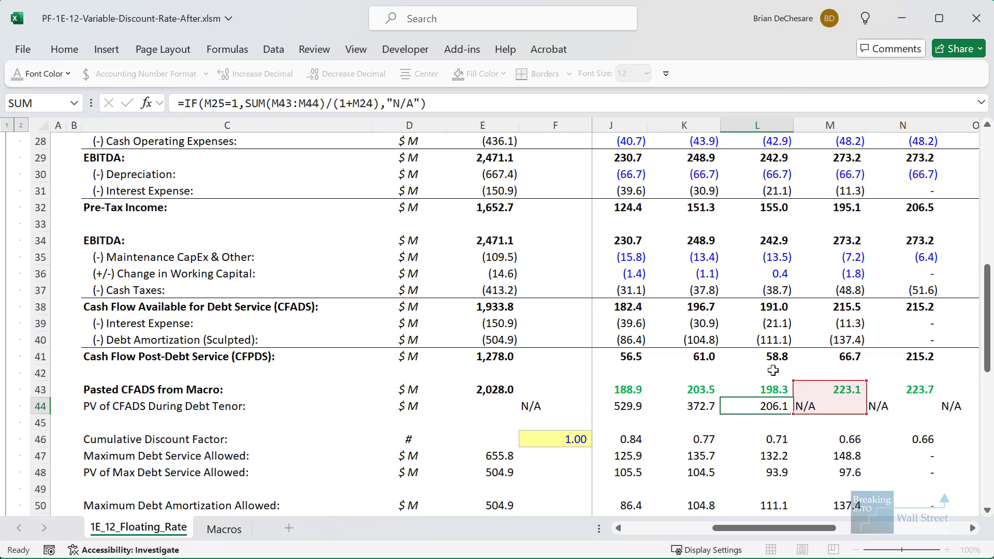
- Trace the PV of CFADS During Debt Tenor formulas cell by cell from Year 6 back to Year 2 in row 44
key("F2")
key("Escape")
key("Left")
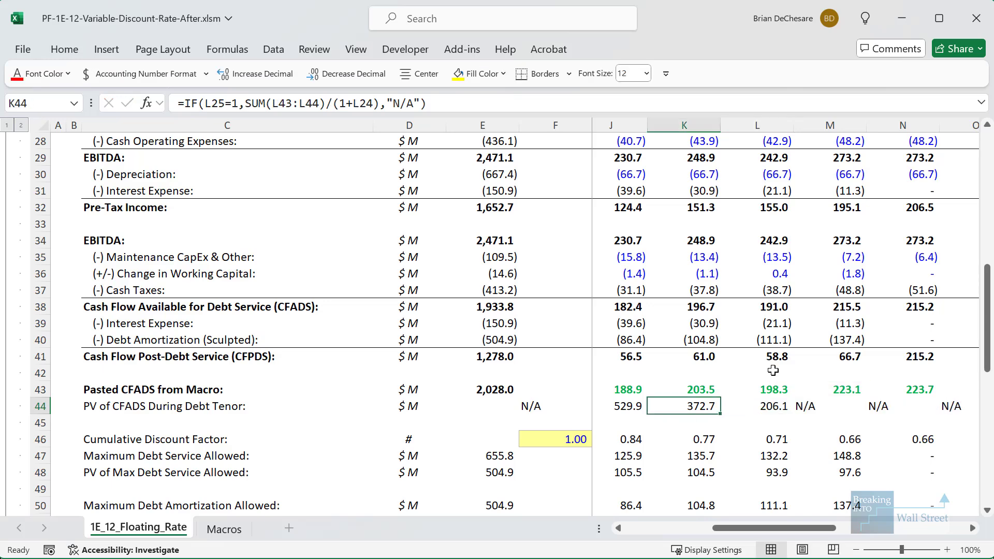
key("F2")
key("Escape")
key("Left")
key("F2")
key("Escape")
key("Left")
key("F2")
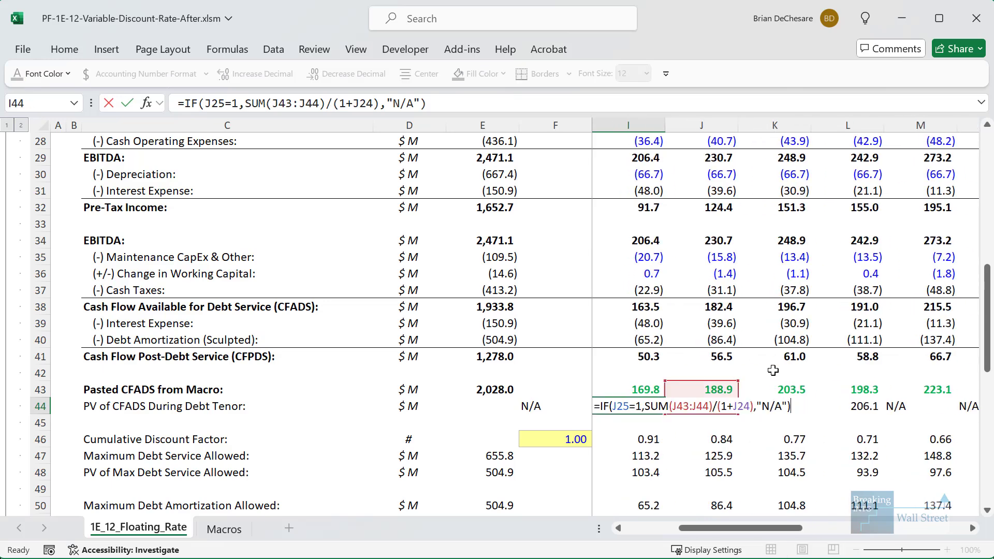
key("Escape")
key("Left")
key("F2")
key("Escape")
key("Left")
key("Right")
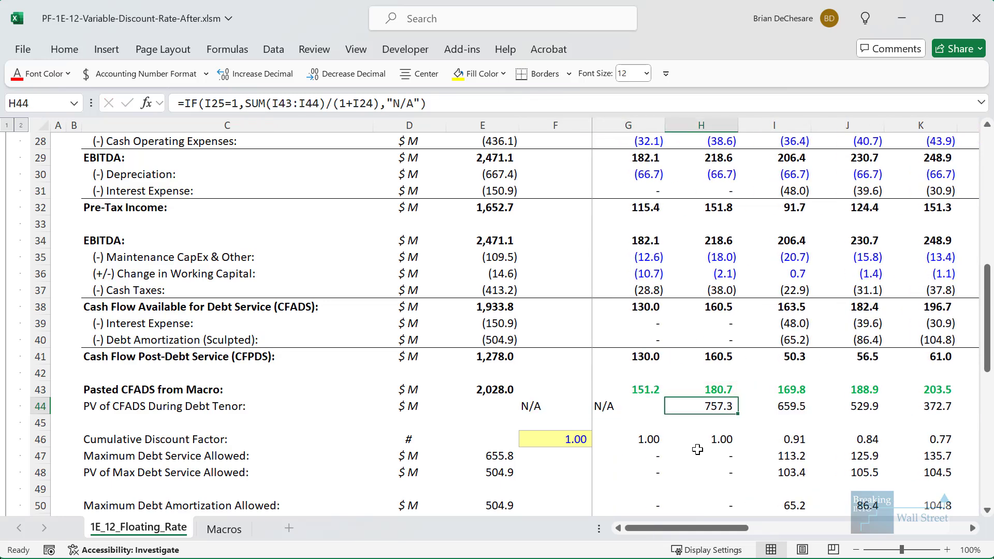
key("F2")
key("Escape")
- Review the PV of CFADS row across the debt tenor again and inspect the Year 3 formula in I44
key("Right")
key("Right")
key("Right")
key("Right")
key("Right")
key("Right")
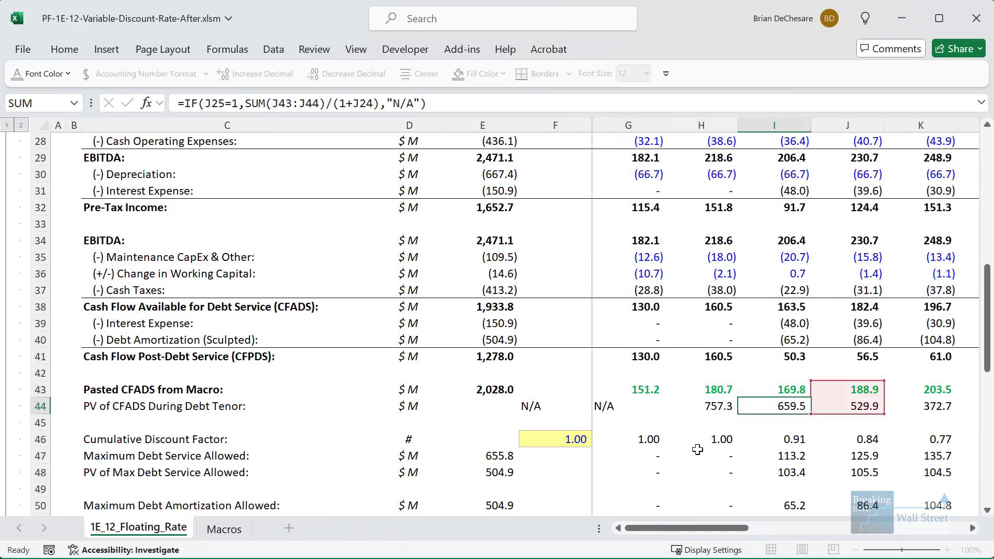
key("Left")
key("Left")
key("Left")
key("Left")
key("Left")
key("Left")
key("Left")
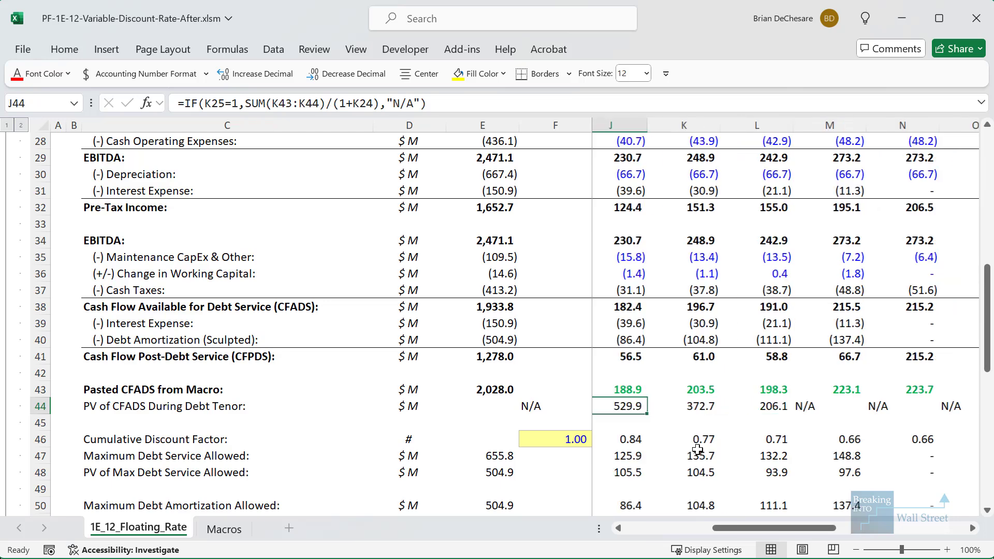
key("Right")
key("F2")
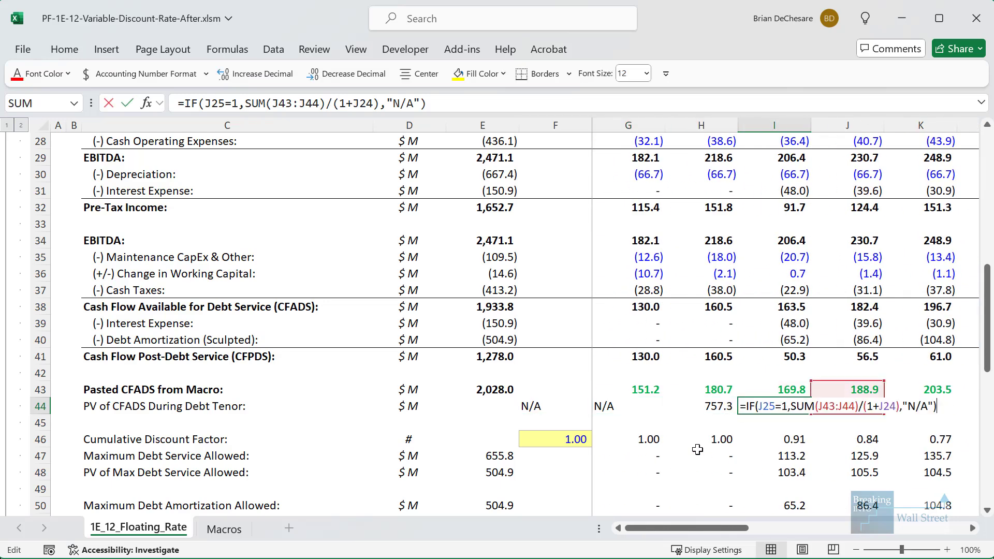
key("Escape")
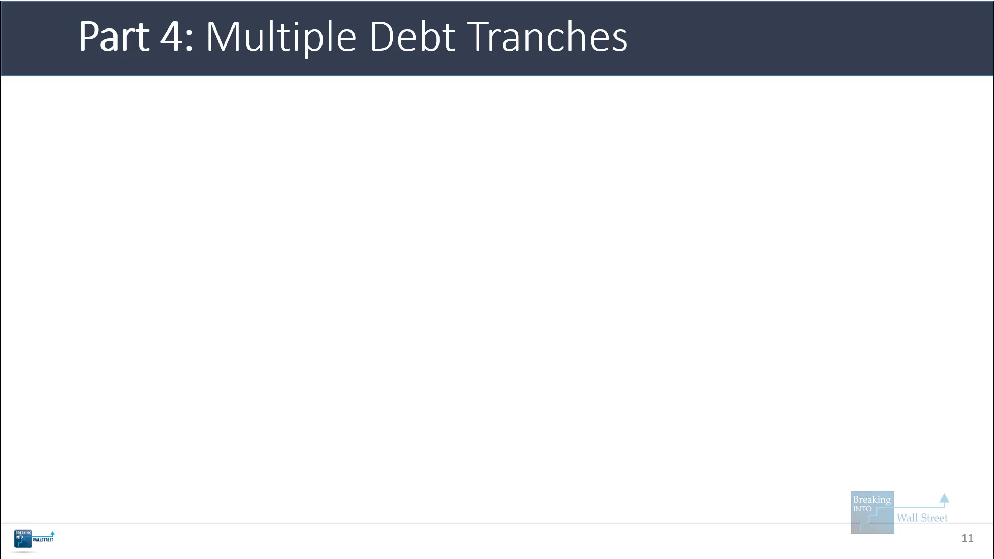
key("Right")
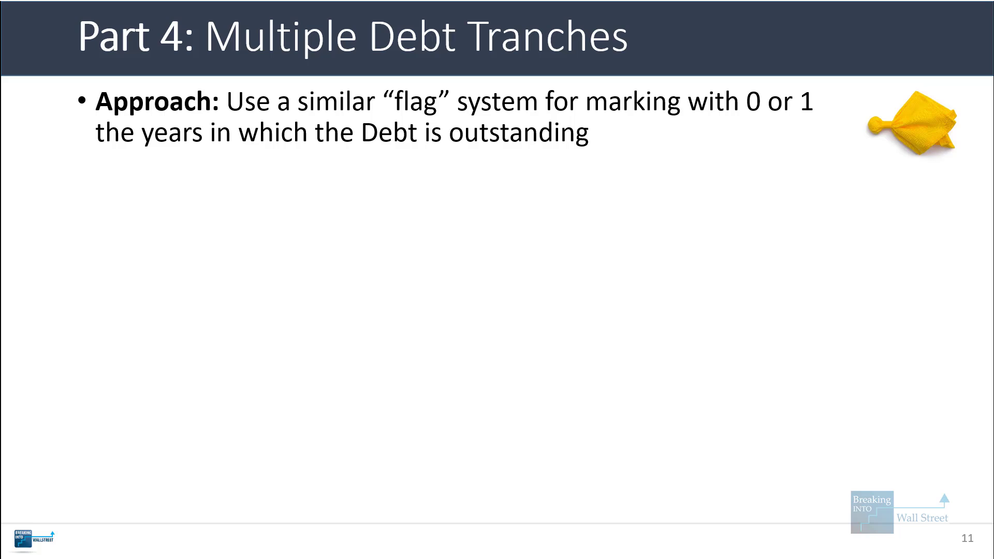
key("Right")
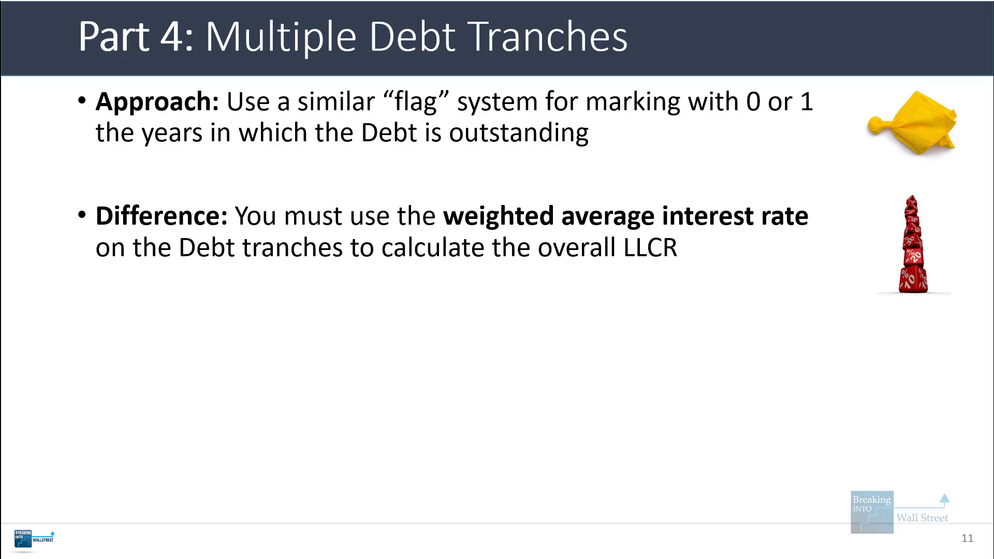
key("Right")
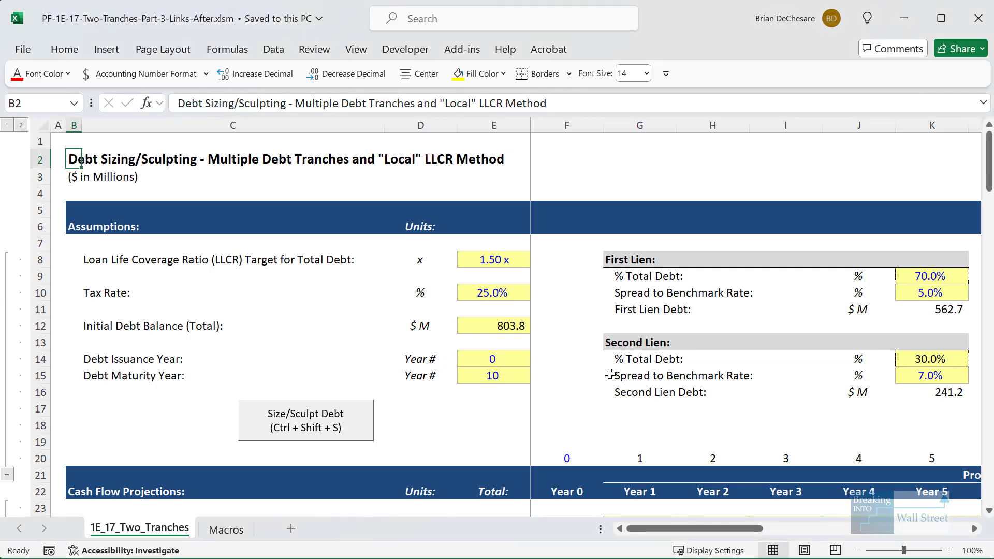
- Examine the First Lien and Second Lien assumptions for share of total debt, spread to benchmark rate and debt amount
left_click(628, 373)
scroll(629, 337, "down", 1)
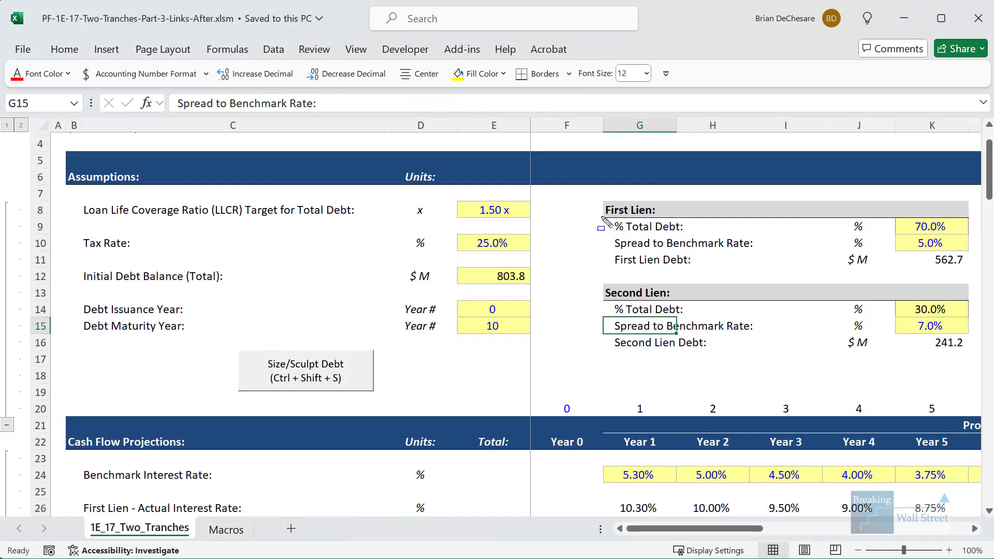
mouse_move(596, 201)
left_mouse_down()
mouse_move(782, 220)
mouse_move(976, 280)
left_mouse_up()
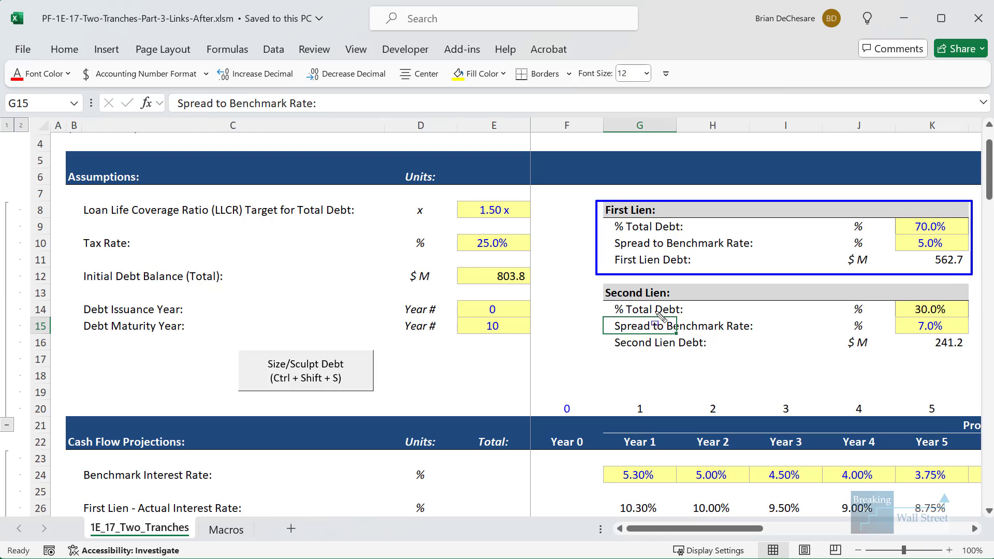
left_click_drag(580, 277, 988, 357)
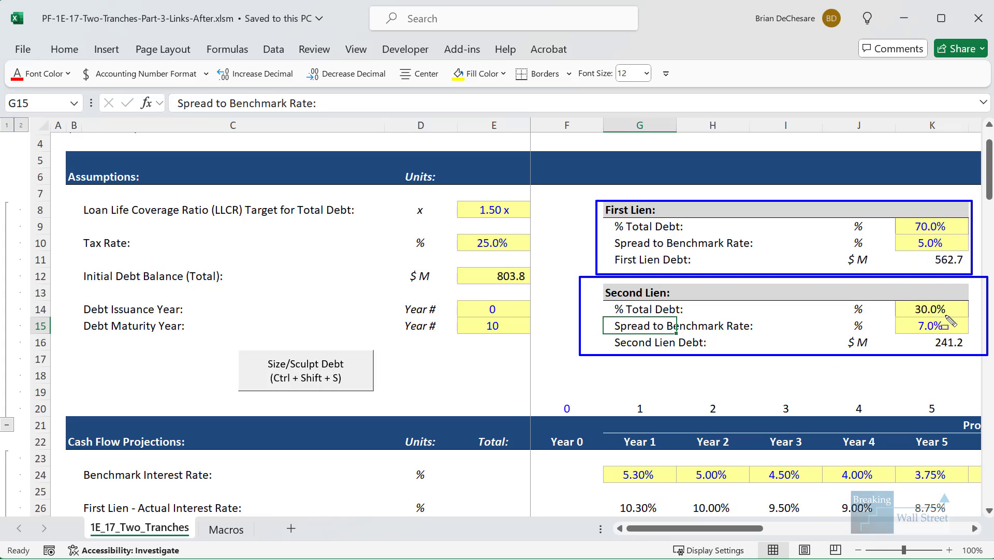
key("Escape")
- Inspect the Year 1 Weighted Average Interest Rate formula in G28 against both tranche percentages, plus the Year 2 formula in H28
scroll(672, 403, "down", 4)
left_click(638, 344)
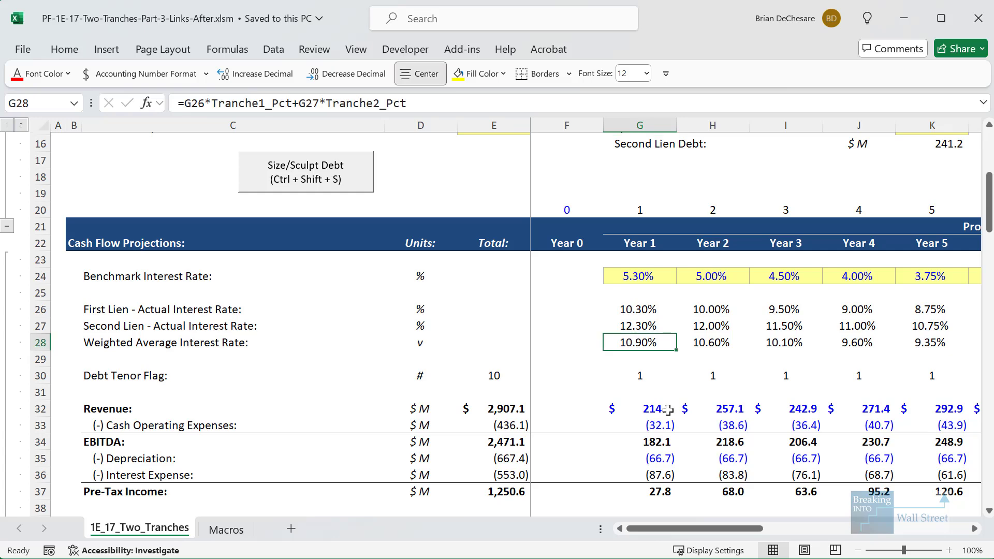
key("F2")
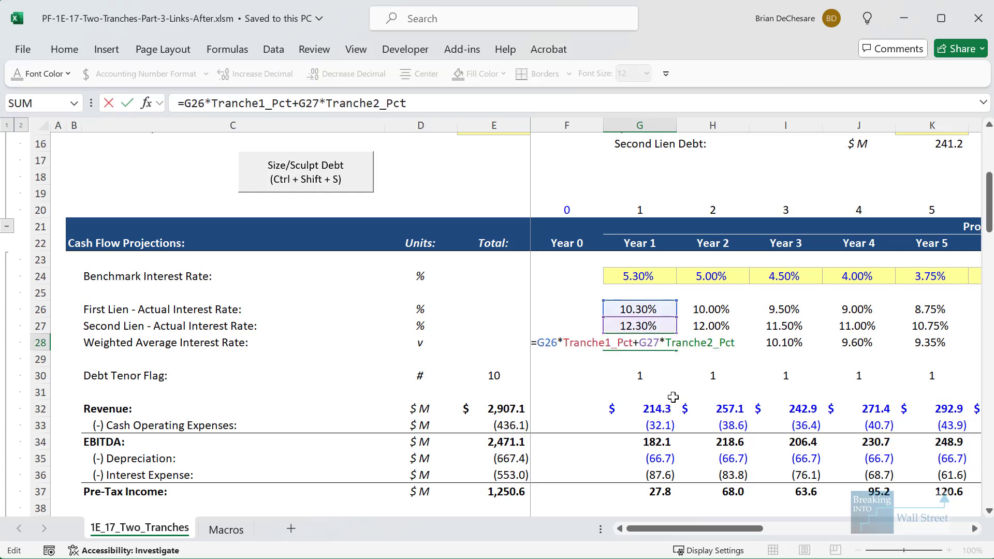
scroll(660, 310, "up", 4)
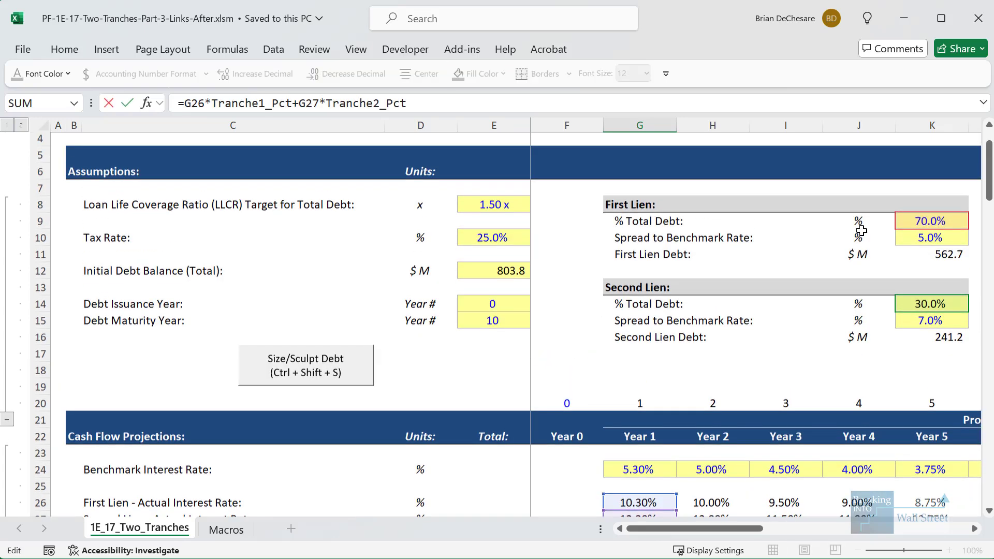
scroll(938, 288, "down", 4)
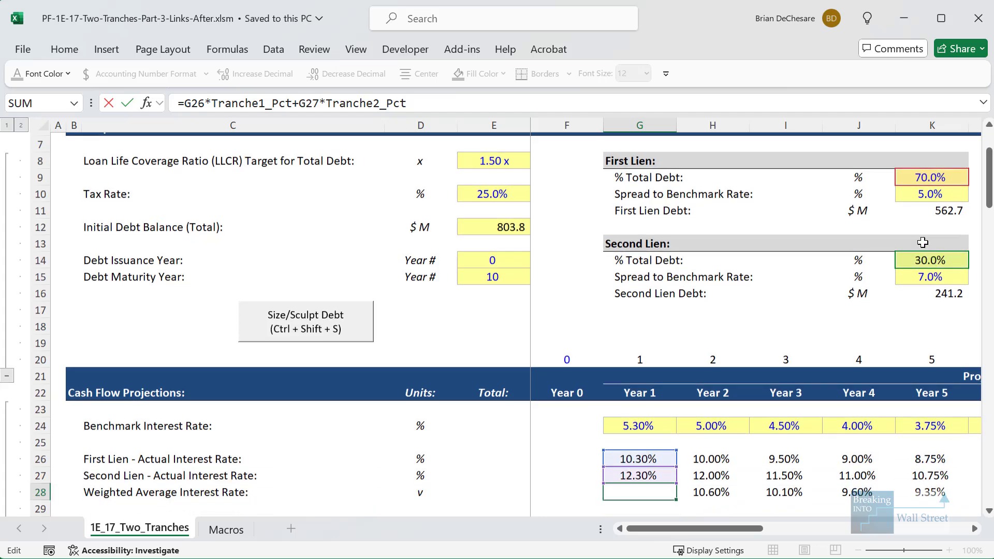
key("ctrl+Return")
key("Right")
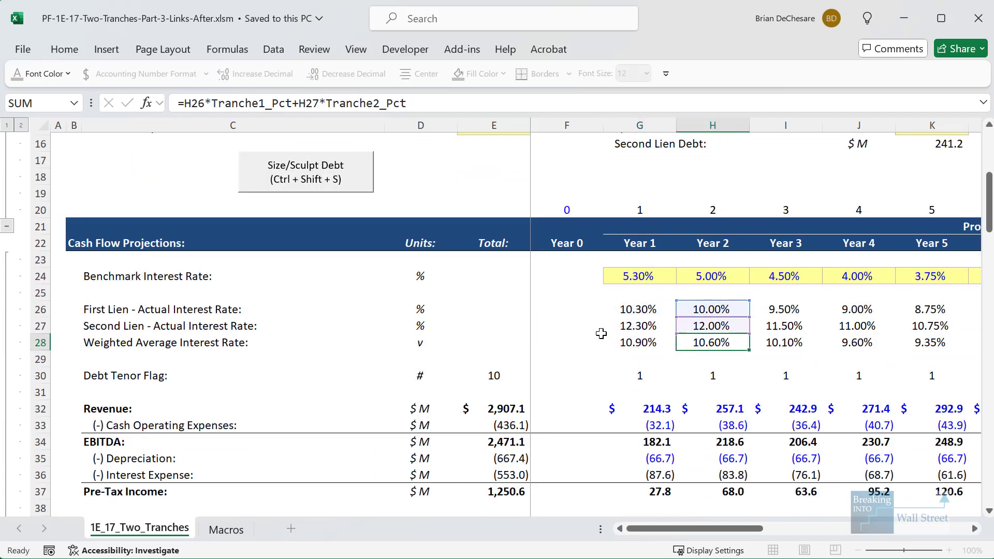
- Inspect the Year 1 PV of CFADS formula in G49, checking its references to the Year 2 weighted average interest rate and debt tenor flag
scroll(598, 342, "down", 2)
scroll(601, 333, "down", 4)
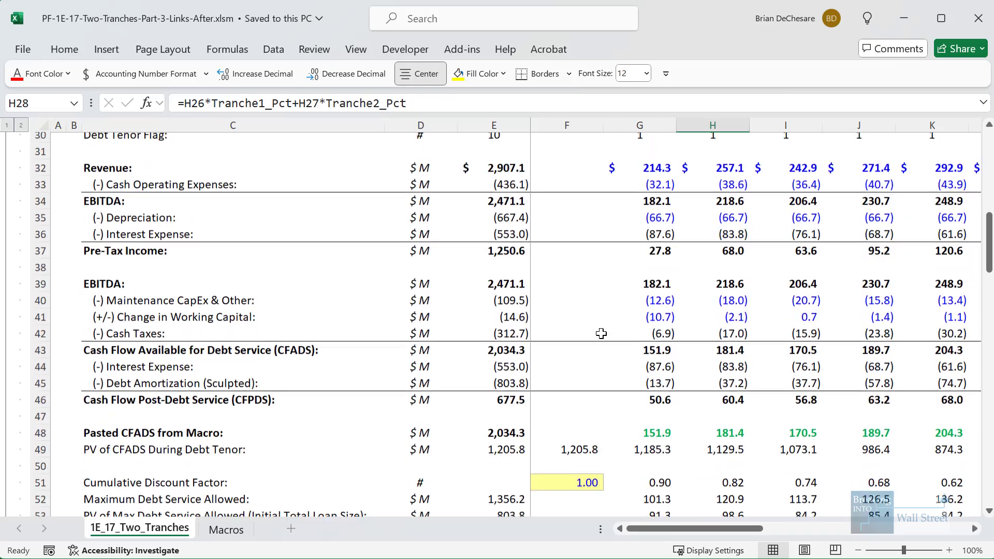
left_click(659, 389)
key("F2")
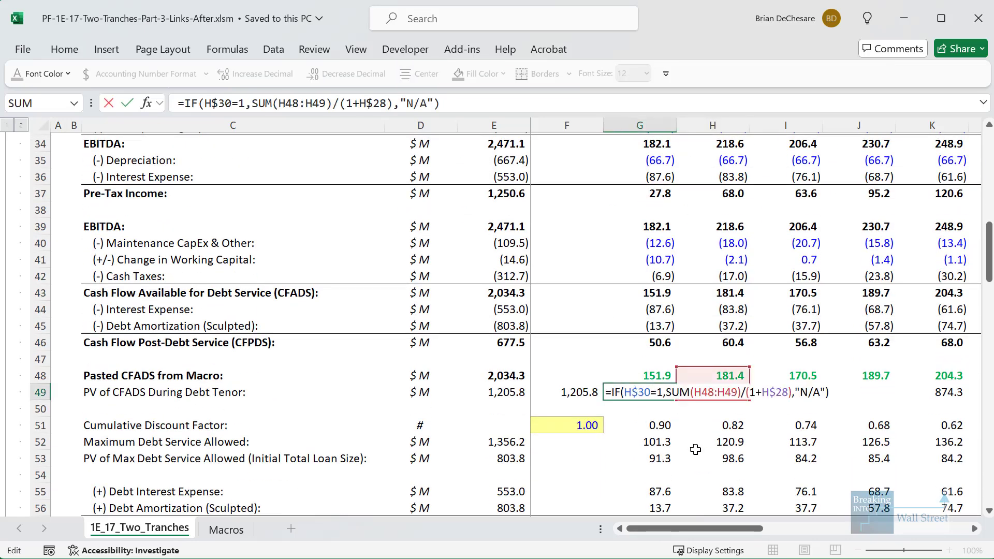
scroll(696, 449, "up", 4)
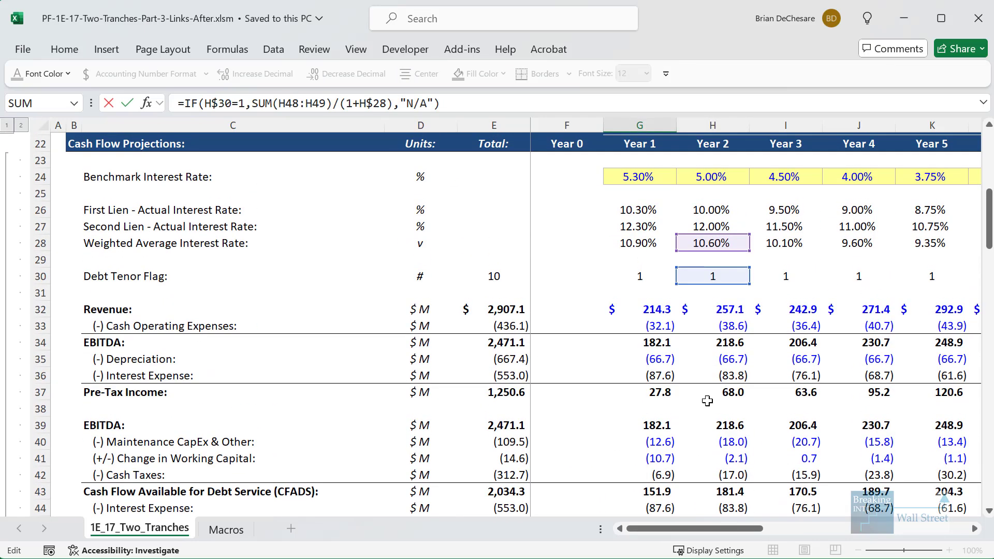
left_click_drag(677, 235, 765, 256)
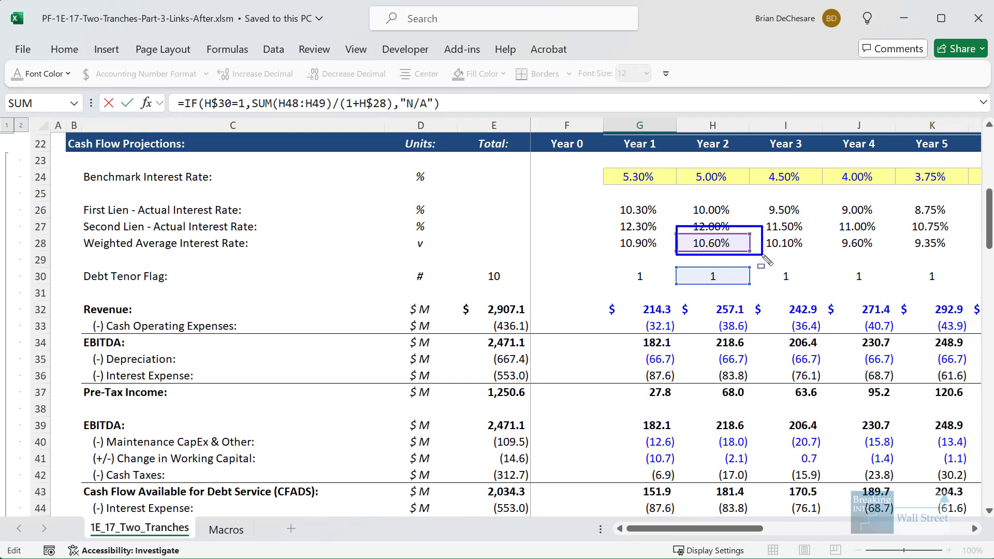
left_click_drag(678, 261, 762, 294)
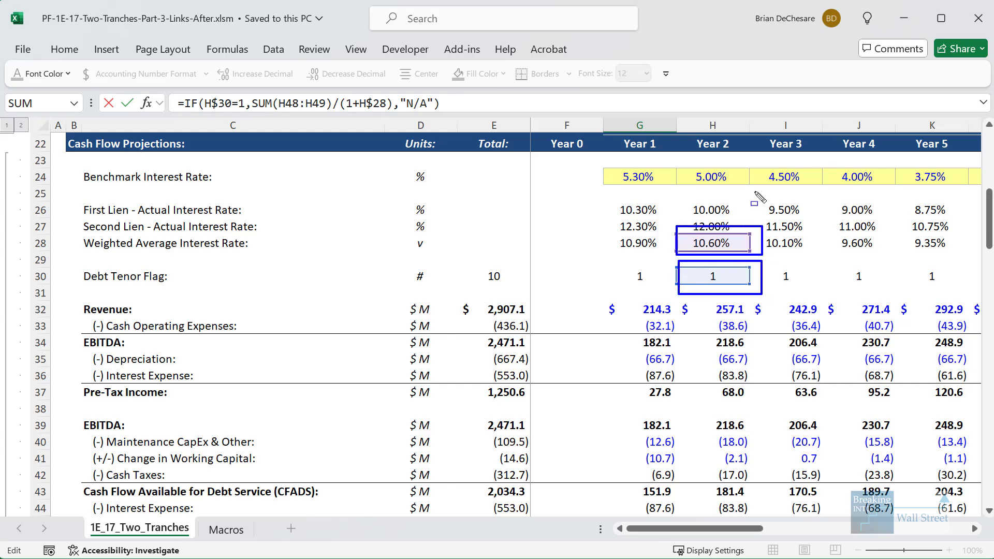
key("Escape")
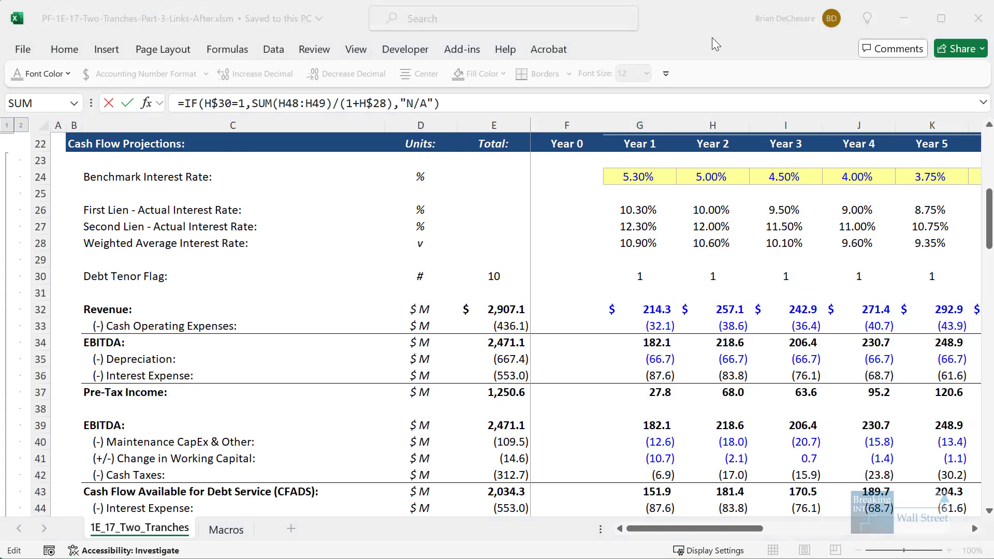
scroll(706, 285, "down", 5)
key("Escape")
- Go to the end of the debt tenor in row 49 and inspect the PV of CFADS formulas for Year 9 and Year 8
key("Right")
key("Right")
key("Right")
key("Right")
key("Right")
key("Right")
key("Right")
key("Right")
key("Right")
key("Right")
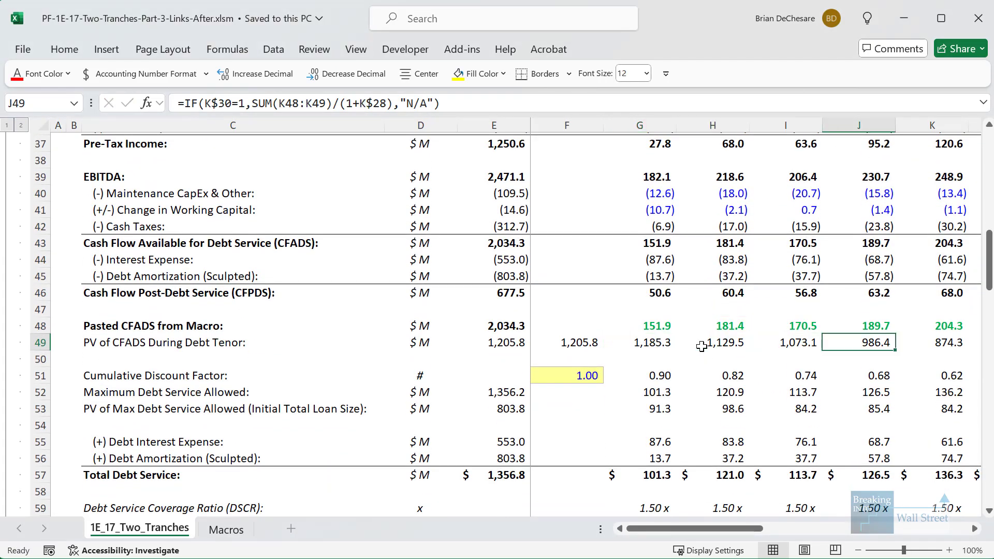
left_click(702, 347)
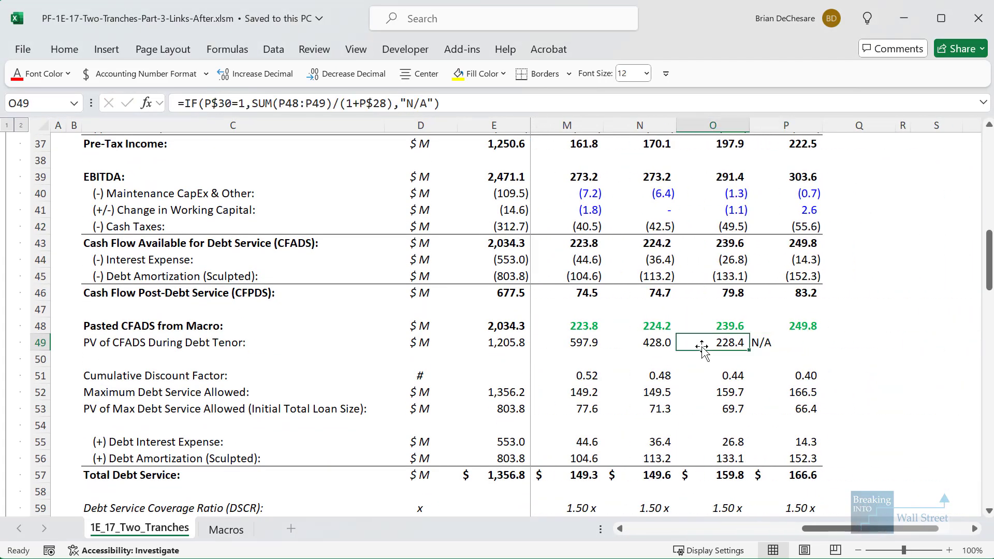
key("F2")
key("Escape")
key("Left")
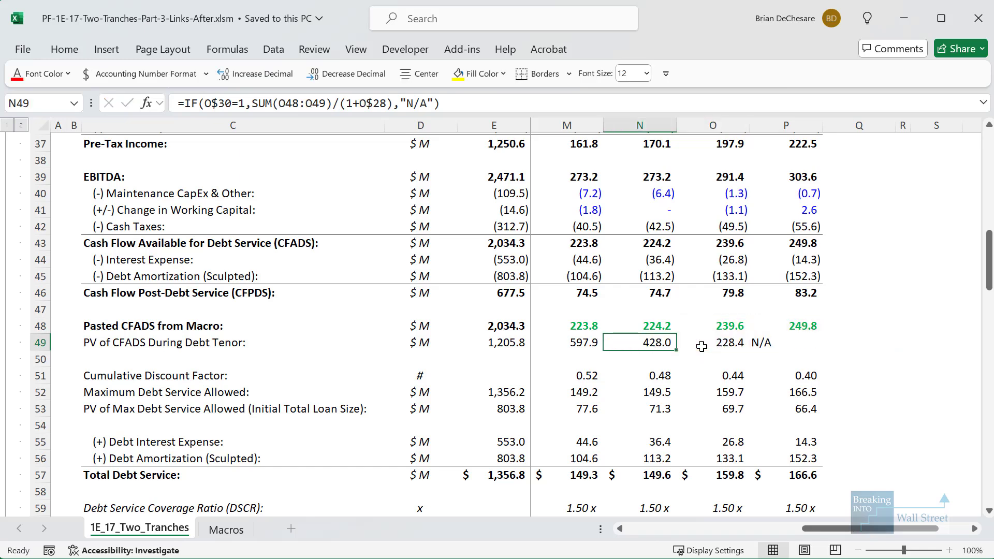
key("F2")
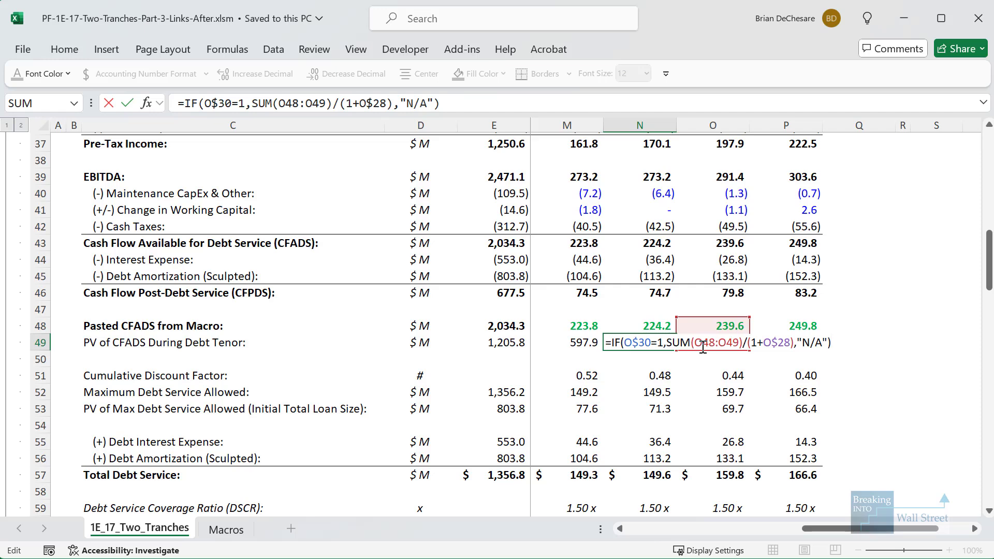
- Trace the PV of CFADS formula in column N to its interest rate and tenor flag, and inspect the Year 0 formula in F49
scroll(703, 348, "up", 4)
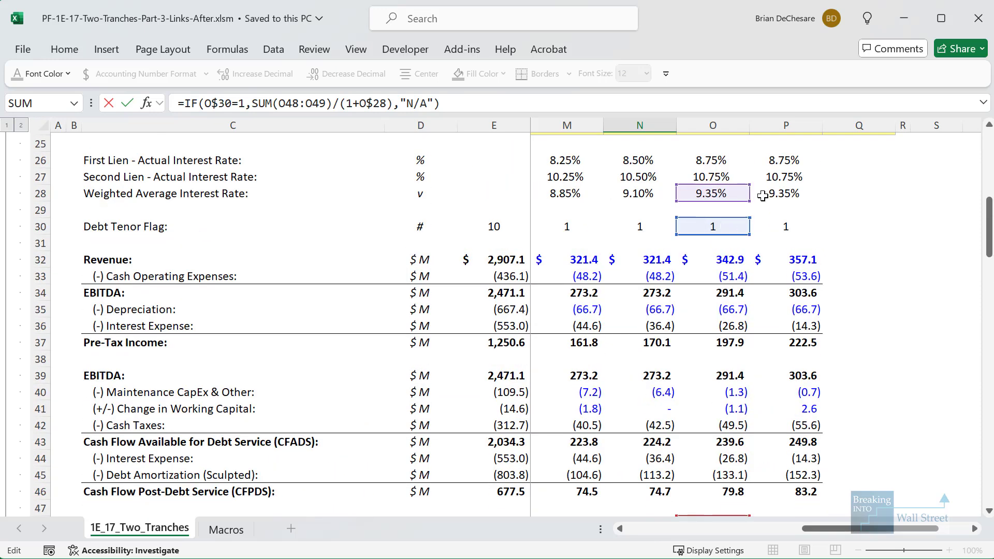
scroll(739, 209, "down", 4)
key("Escape")
key("Left")
key("Left")
key("Left")
key("Left")
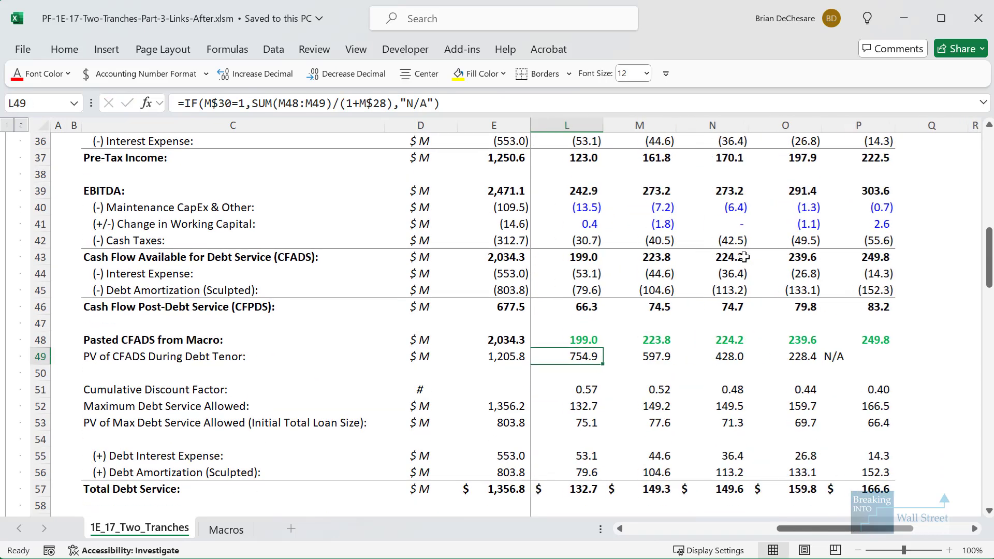
key("Left")
key("Left")
key("Left")
key("Left")
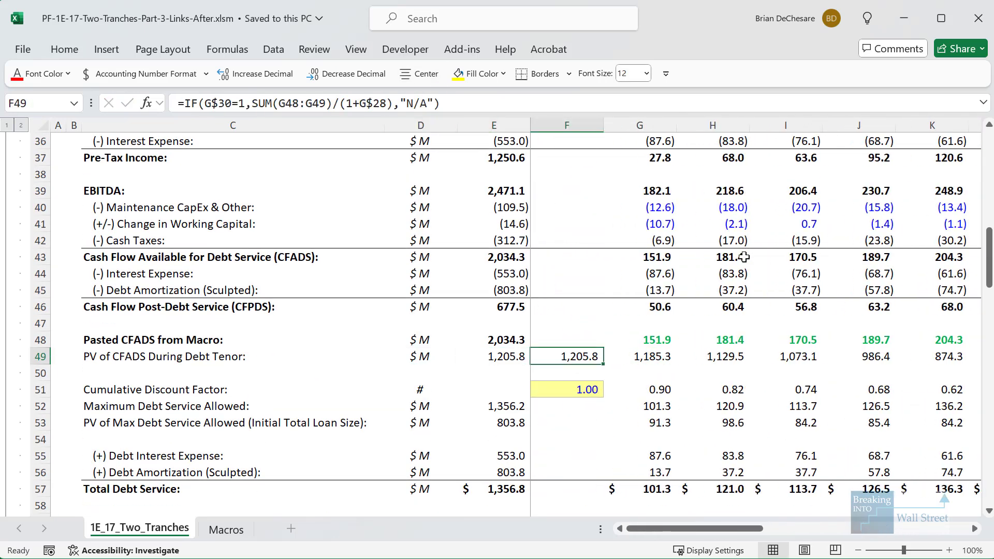
key("F2")
key("Escape")
- Enter =MAX(F49:P49) in E49 as the total PV of CFADS During Debt Tenor
key("Left")
type("=MAX(")
key("Right")
key("ctrl+shift+Right")
type(")")
key("ctrl+Return")
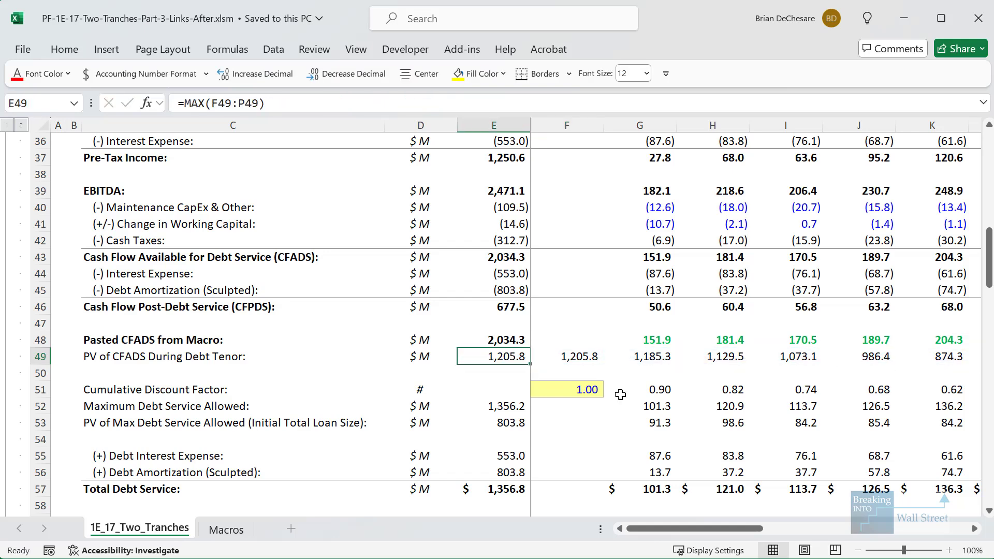
- Sum the Year 1 to Year 10 PV of Max Debt Service Allowed in E53 and compare it with the PV of CFADS total
scroll(518, 373, "down", 2)
key("Down")
key("Down")
key("Down")
key("Down")
type("=SUM(")
key("Right")
key("Right")
key("ctrl+shift+Right")
type(")")
key("Return")
key("Down")
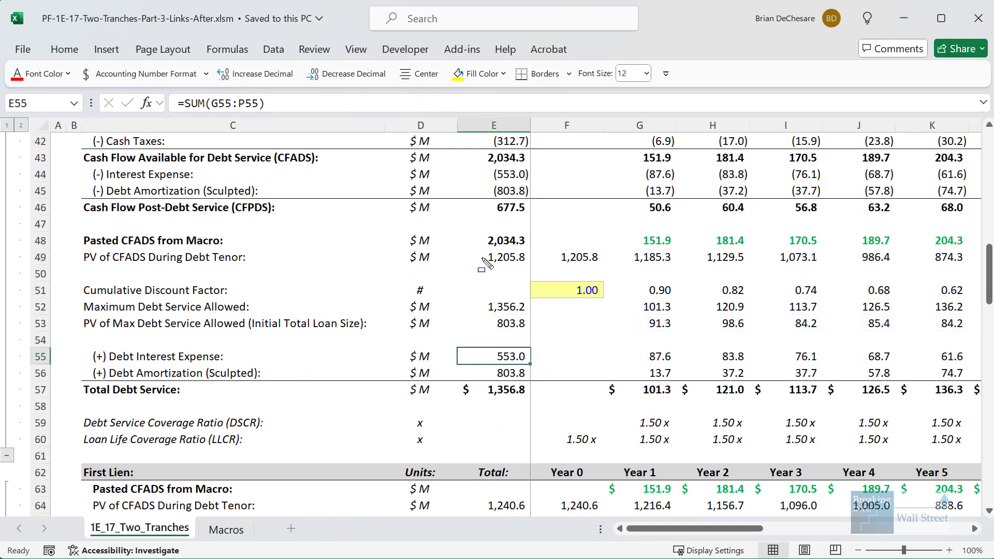
left_click_drag(473, 244, 552, 277)
left_click_drag(479, 310, 564, 337)
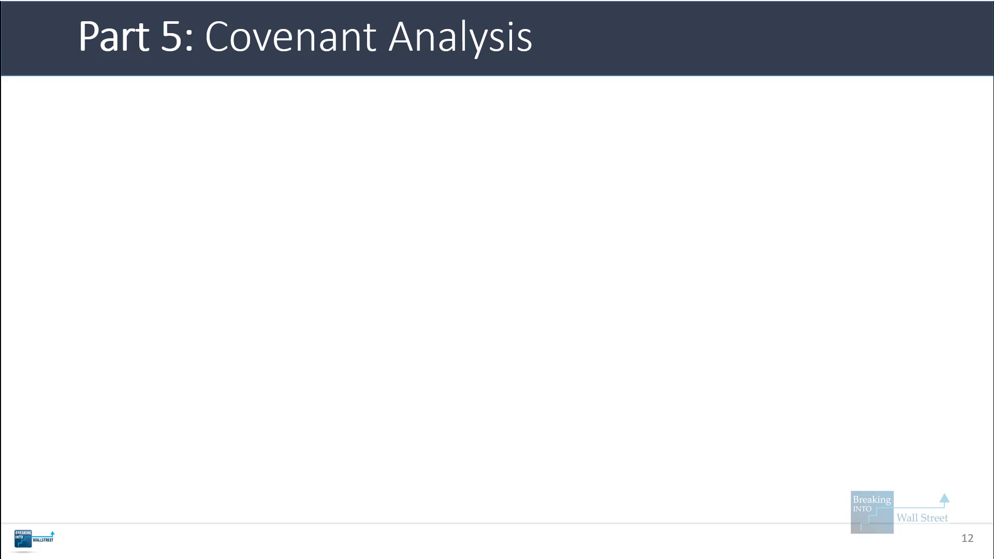
key("Right")
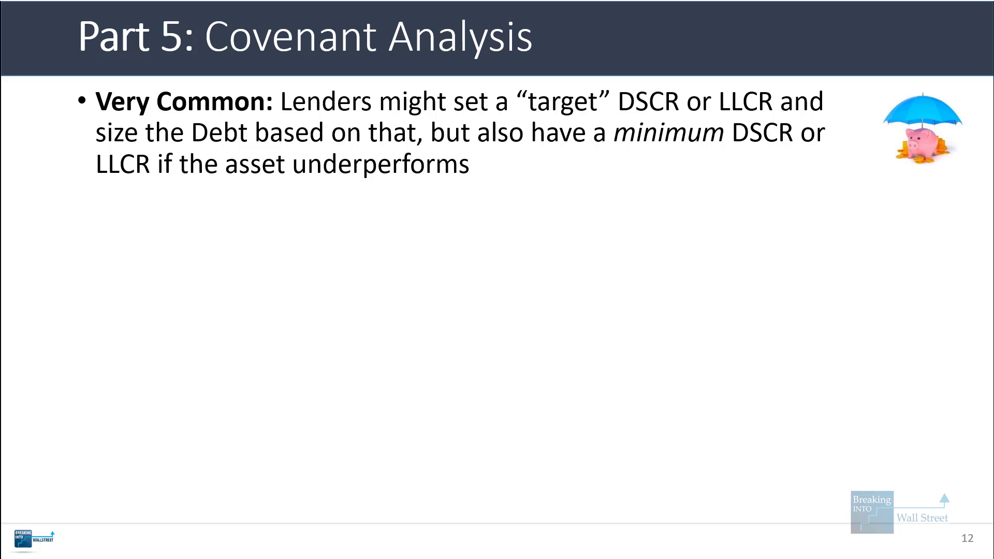
key("Right")
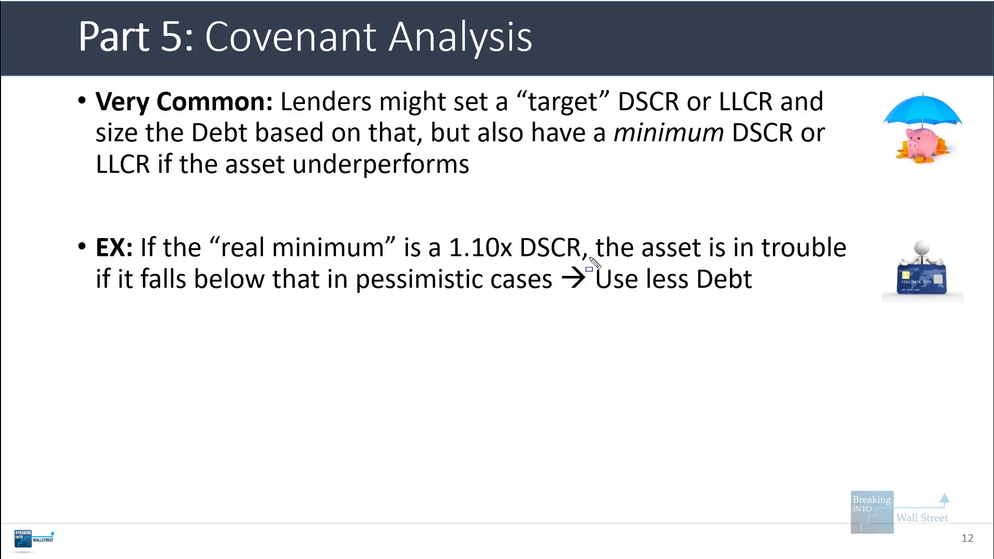
left_click_drag(589, 257, 779, 295)
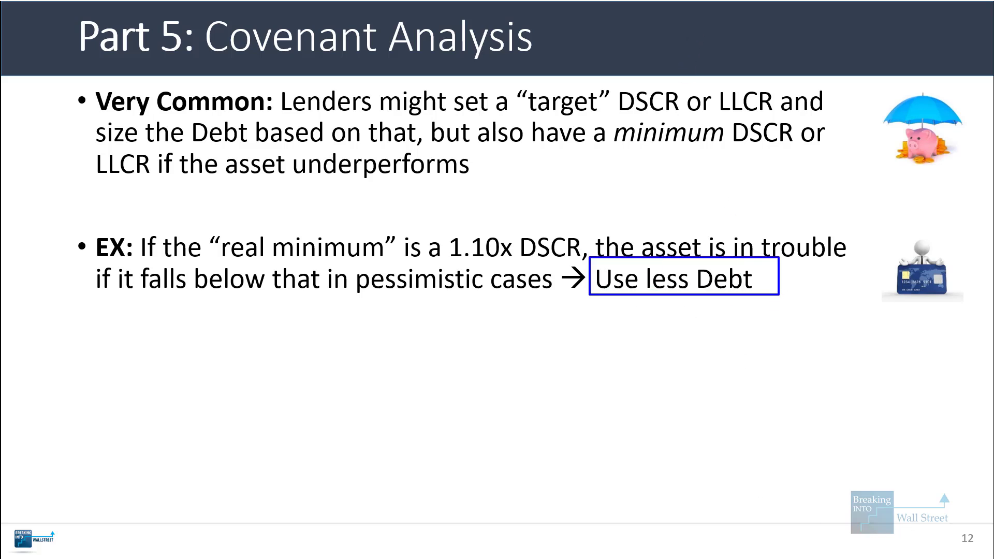
key("Escape")
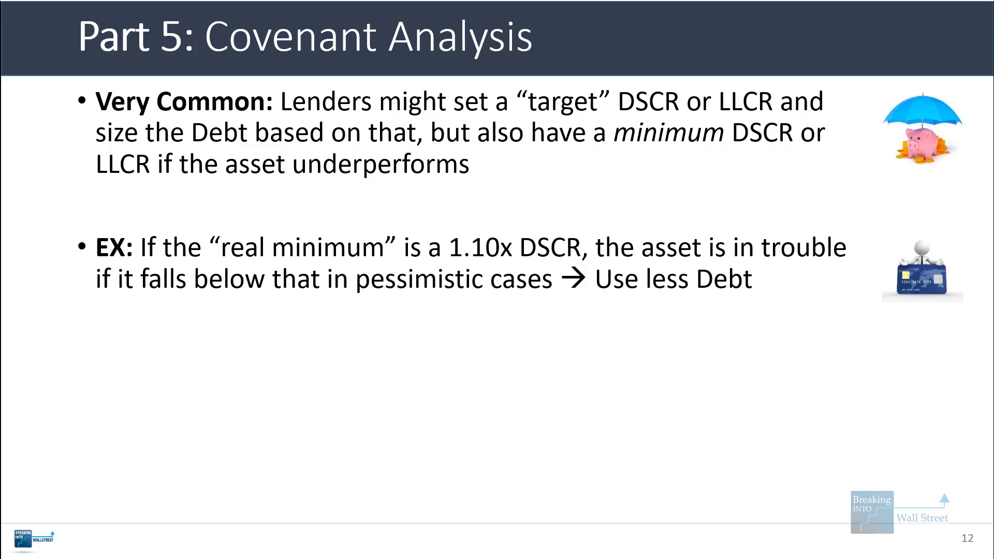
key("Right")
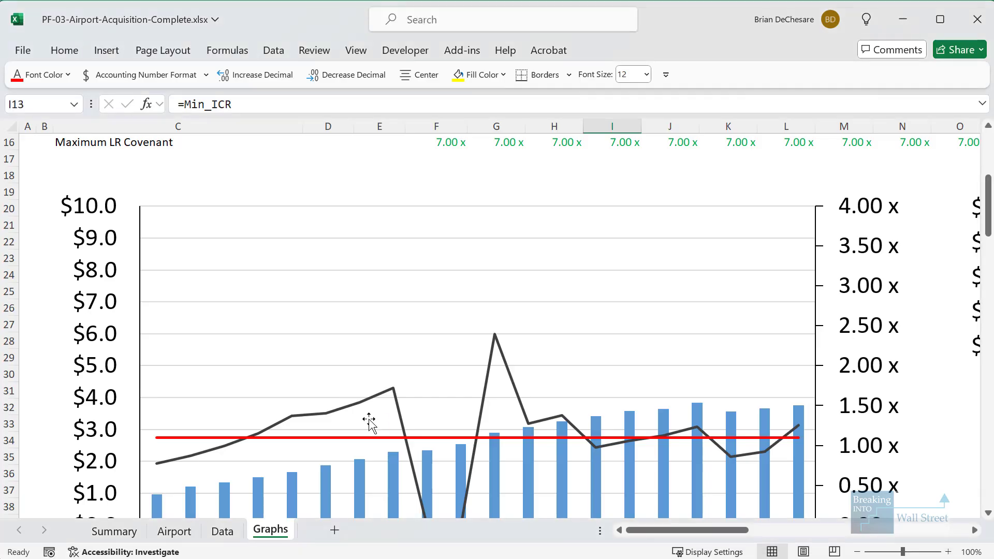
- Examine the DSCR line against the Minimum DSCR Covenant and CFADS bars in the Graphs sheet's chart
scroll(368, 421, "down", 4)
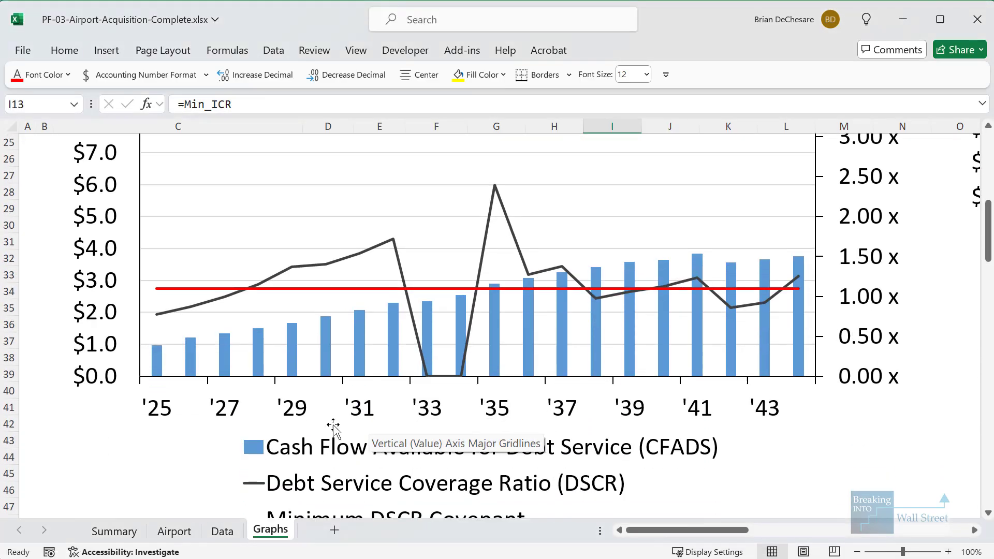
scroll(280, 456, "up", 2)
left_click_drag(148, 283, 817, 296)
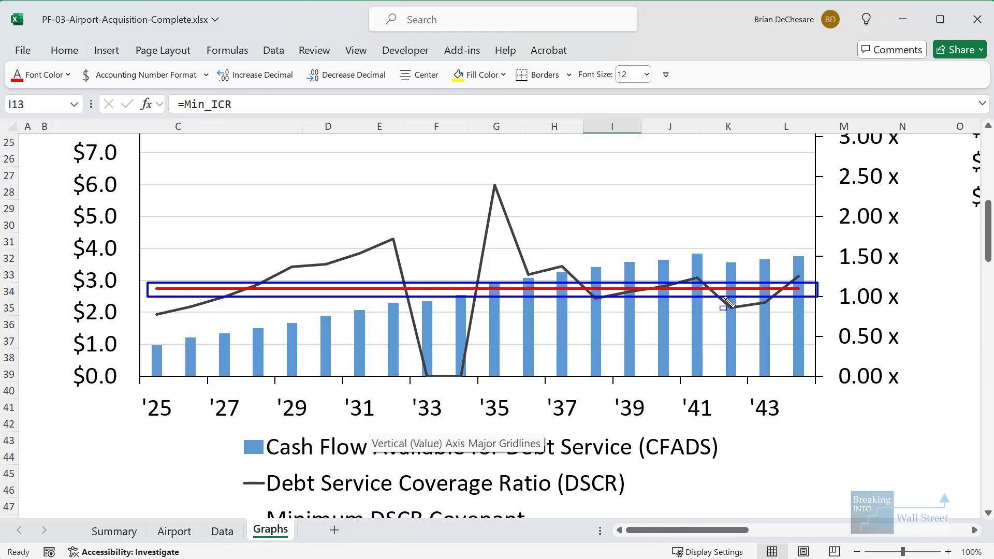
key("Escape")
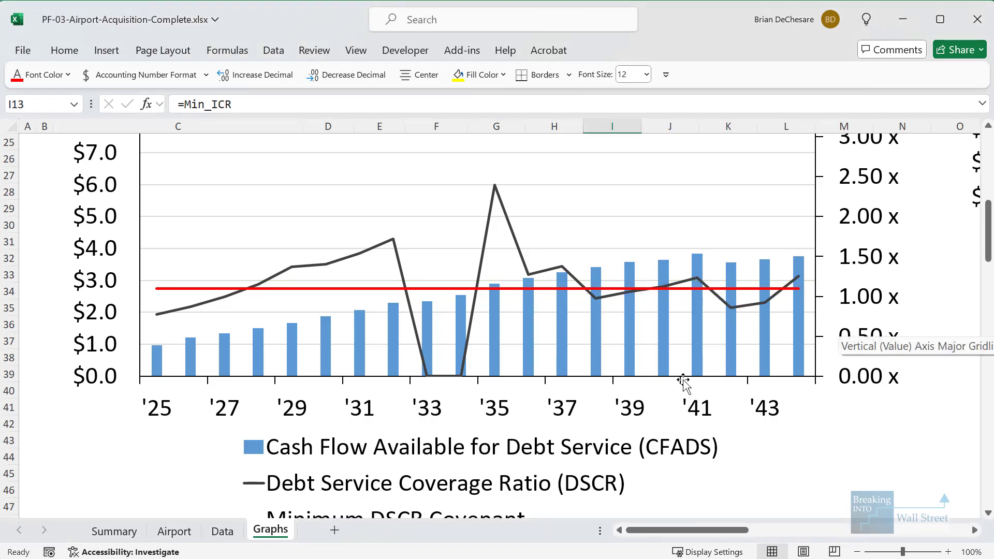
scroll(487, 328, "down", 1)
scroll(525, 278, "up", 1)
scroll(383, 321, "up", 1)
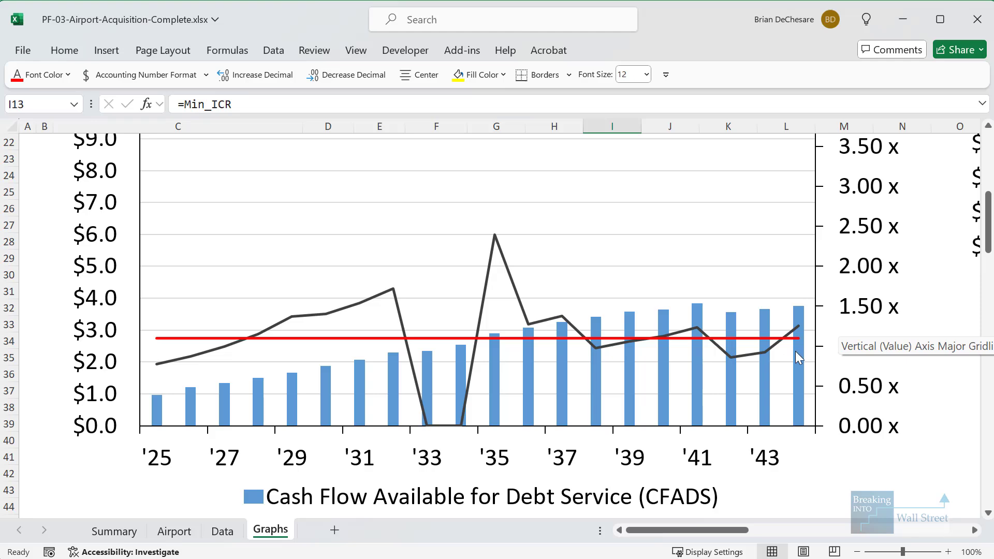
scroll(466, 362, "up", 1)
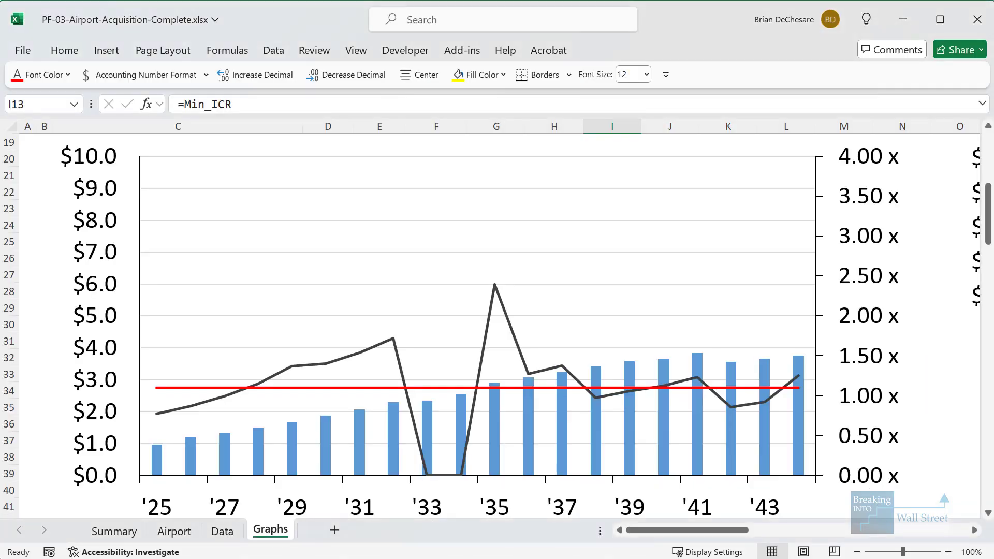
- Go to the Cash Flow from Financing section of the Airport sheet
left_click(174, 531)
scroll(756, 394, "down", 10)
scroll(756, 395, "down", 20)
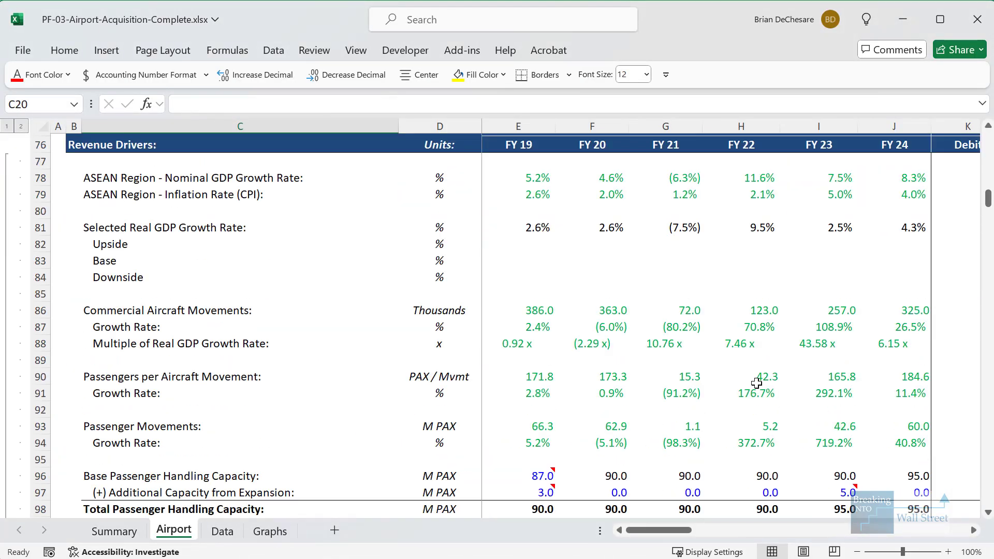
scroll(759, 383, "down", 19)
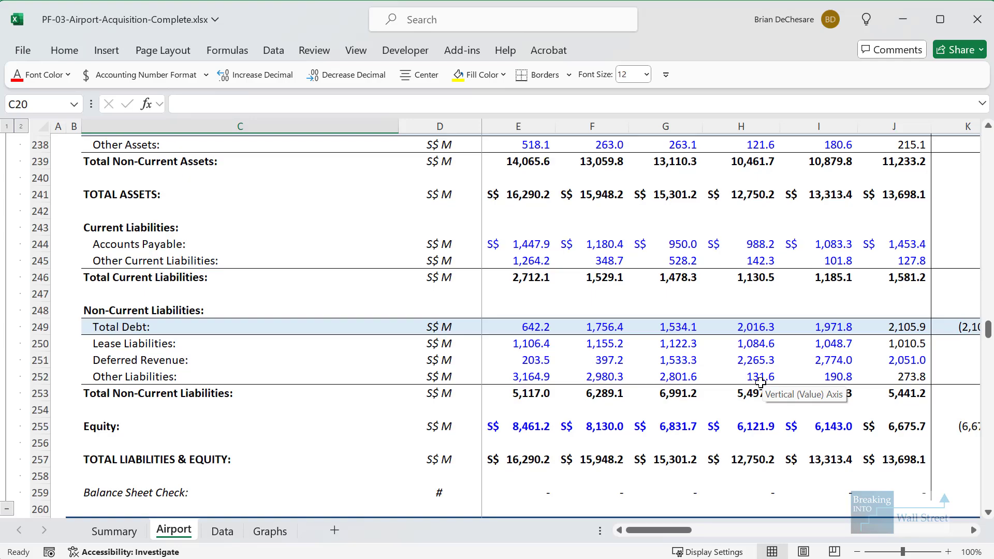
left_click(805, 381)
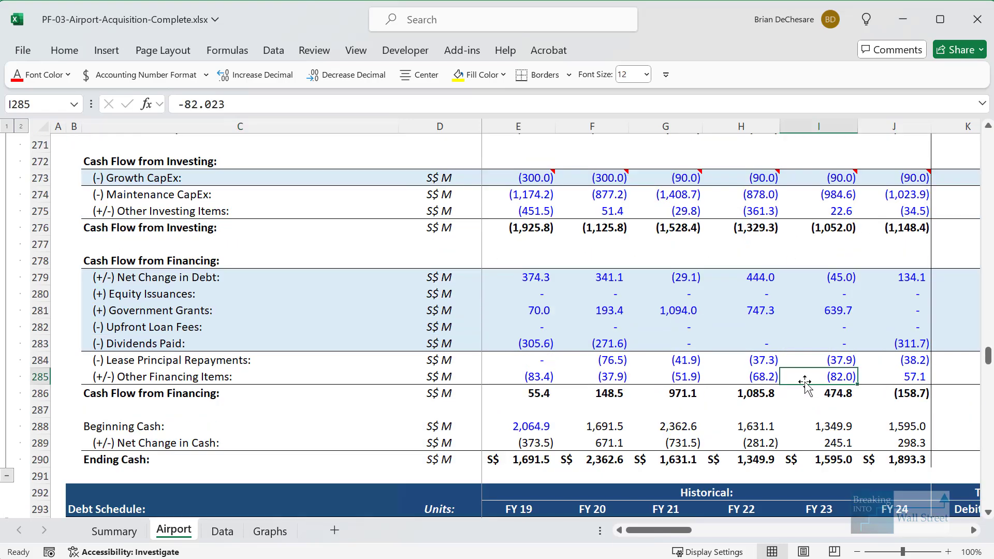
- Inspect the FY 32 Dividends Paid formula in U283, checking its DSCR test against Min_DSCR_Div
key("Right")
key("Right")
key("Right")
key("Right")
key("Right")
key("Right")
key("Right")
key("Right")
key("Right")
key("Right")
key("Right")
key("Right")
key("Left")
key("Left")
key("Up")
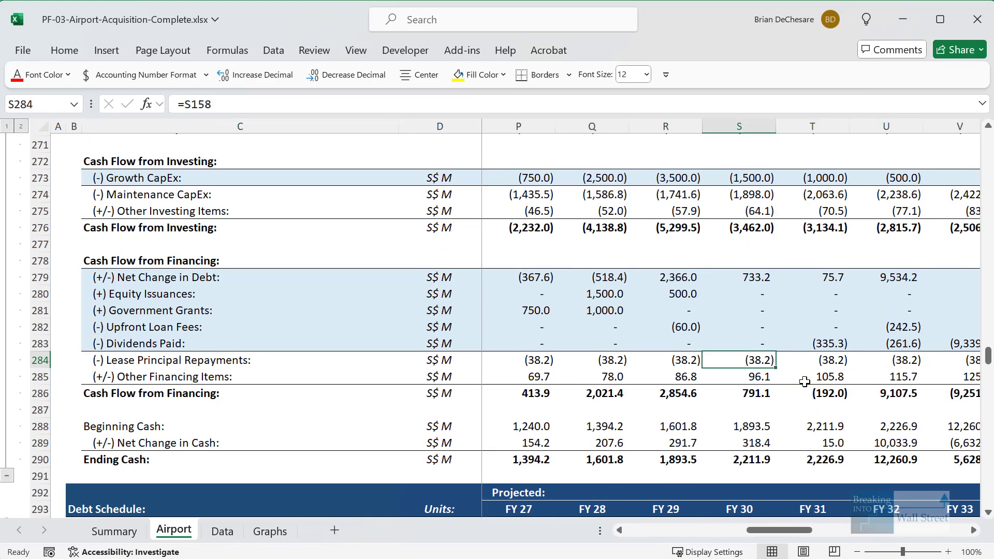
key("Up")
key("Right")
key("Right")
key("Right")
key("Right")
key("Left")
key("Left")
key("F2")
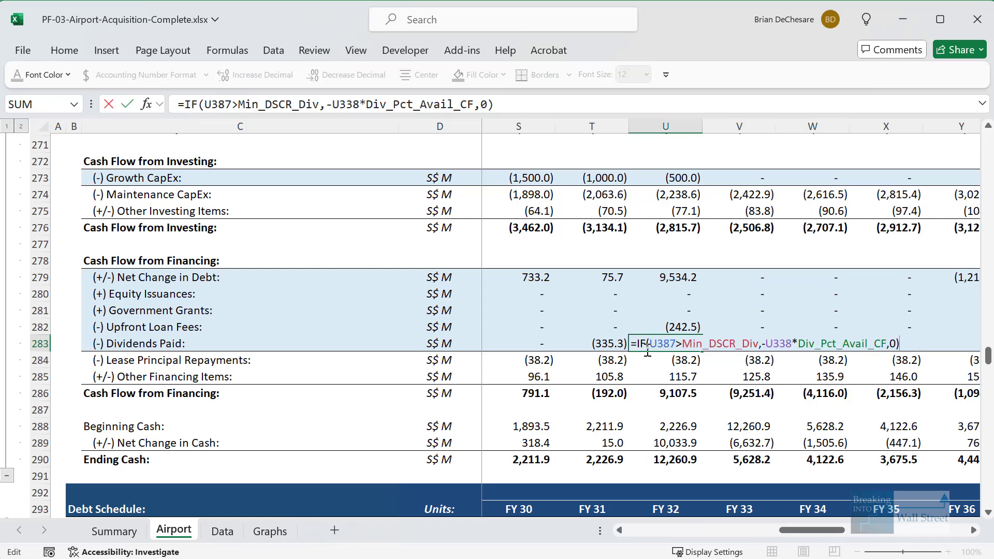
mouse_move(626, 326)
left_mouse_down()
mouse_move(808, 365)
mouse_move(919, 357)
left_mouse_up()
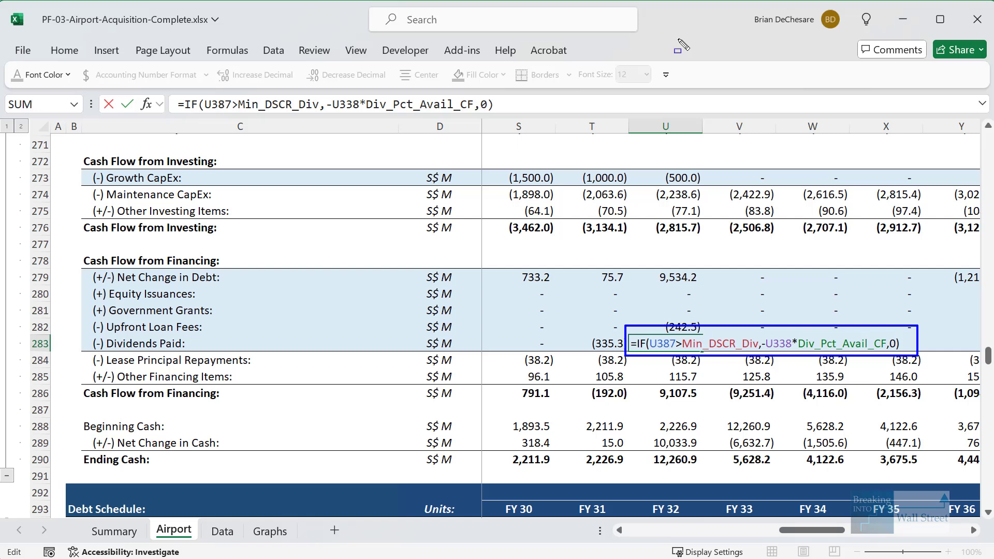
key("Escape")
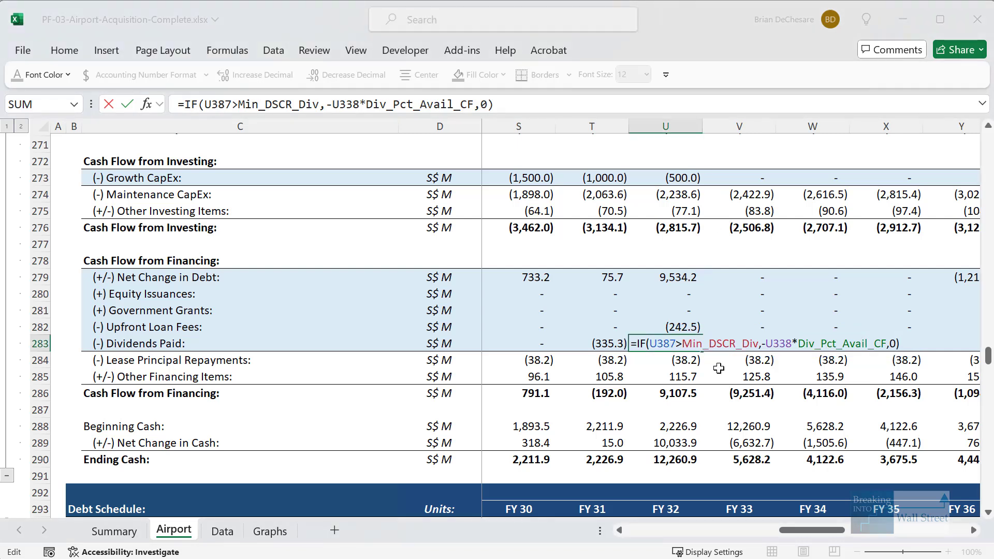
key("Escape")
- Review Dividends Paid from FY 33 onward and select the FY 36 to FY 40 cells, Y283 to AC283
key("Right")
key("Right")
key("Right")
key("Right")
key("Right")
key("Right")
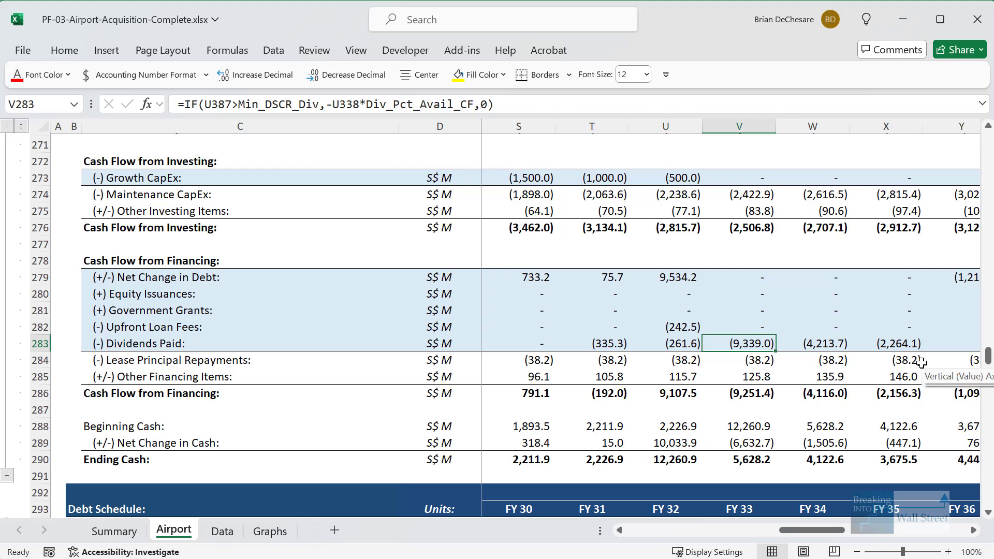
key("Right")
key("Right")
key("Left")
key("Left")
key("Left")
key("Left")
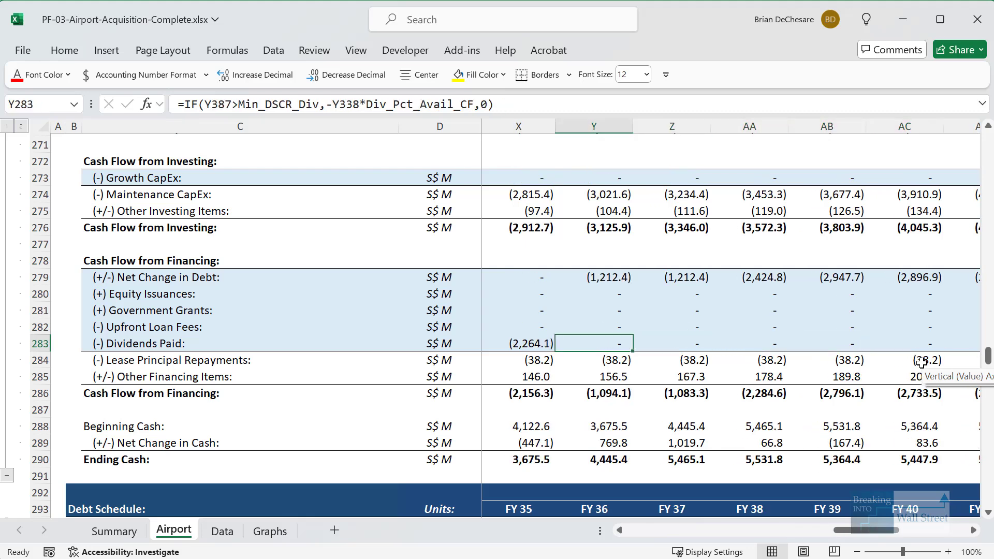
key("shift+Right")
key("shift+Right")
key("shift+Right")
key("shift+Right")
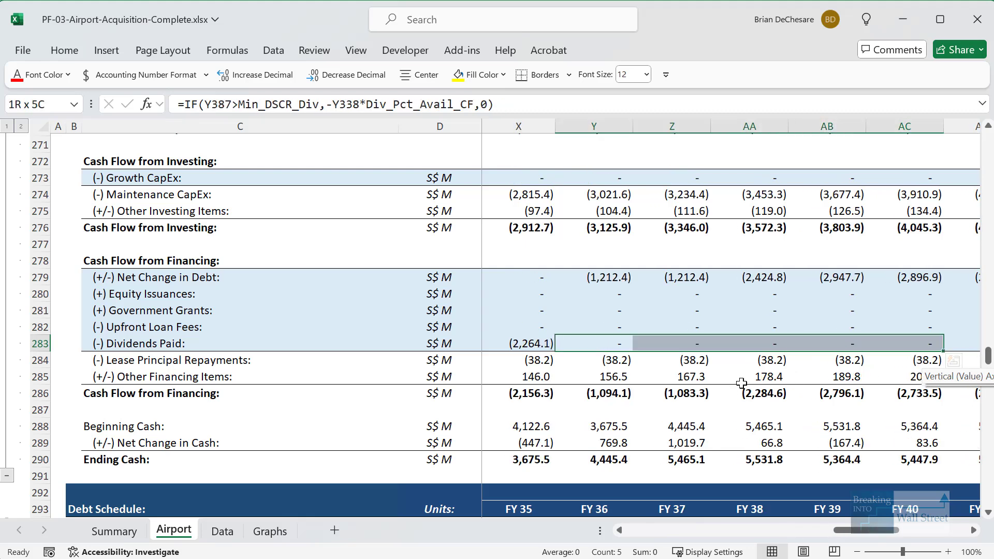
left_click_drag(859, 531, 802, 533)
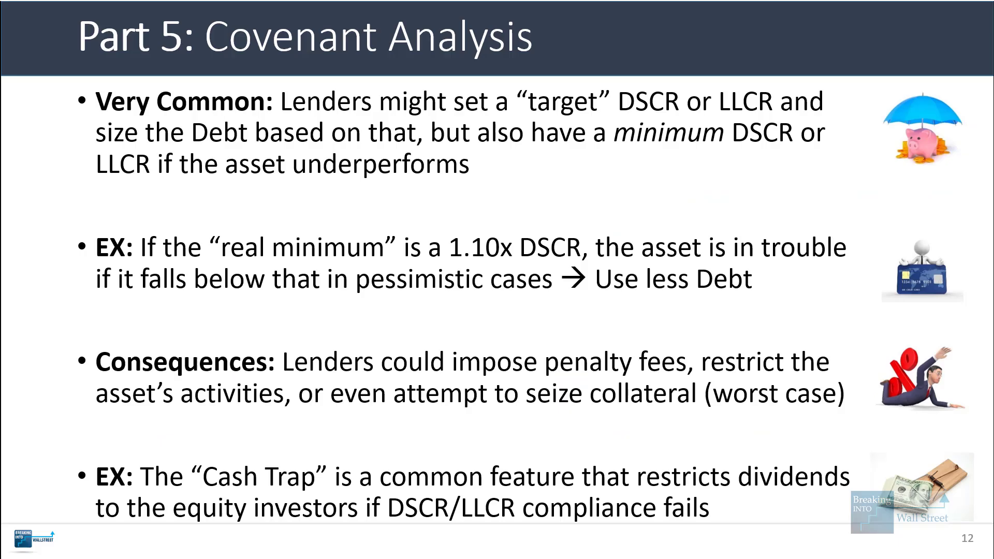
key("Right")
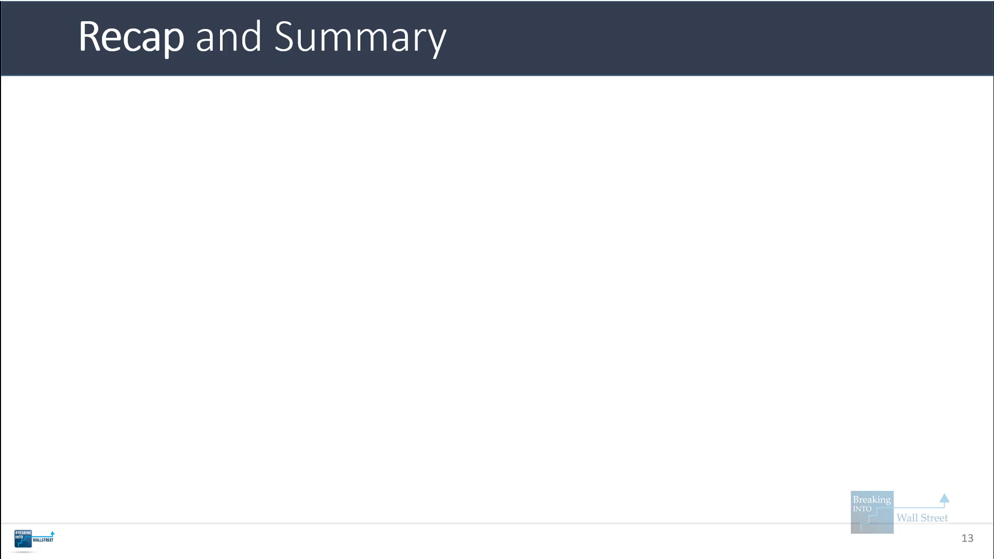
key("Right")
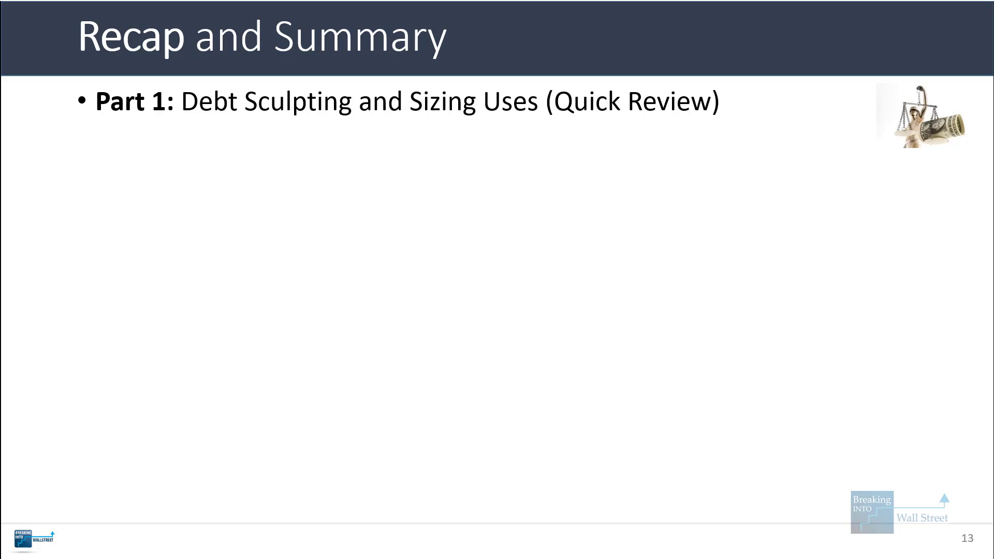
key("Right")
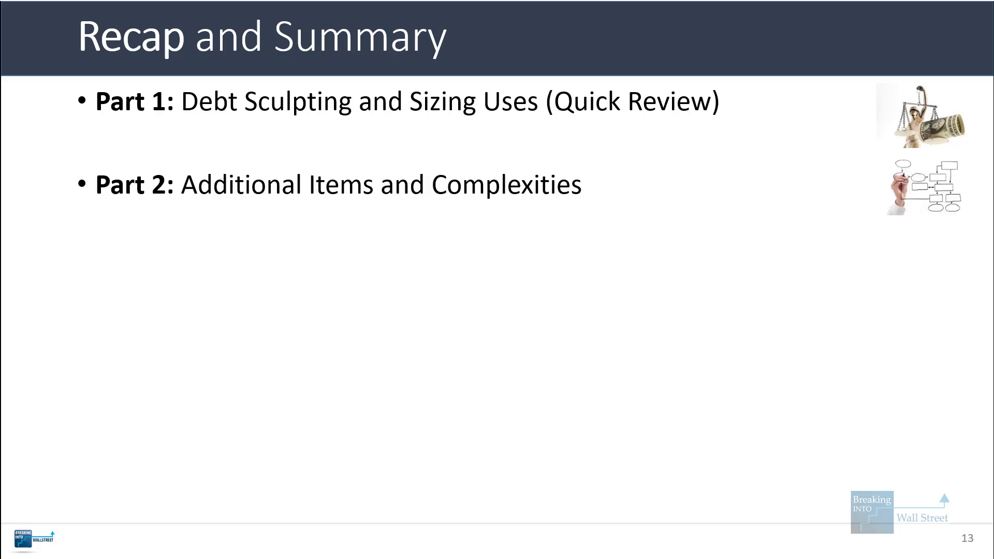